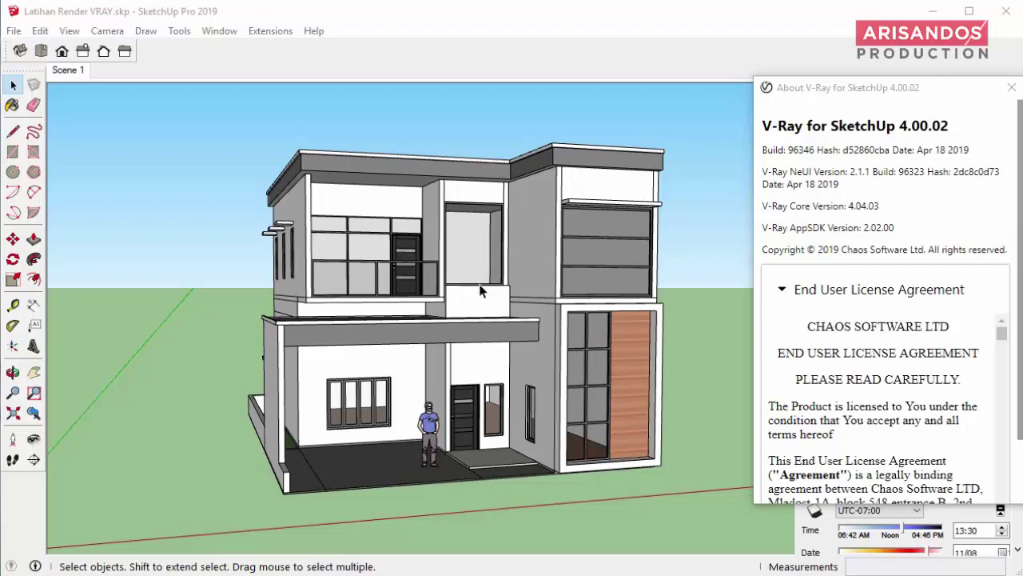
Bring the About V-Ray window forward and show the V-Ray toolbars over the model.
click(809, 95)
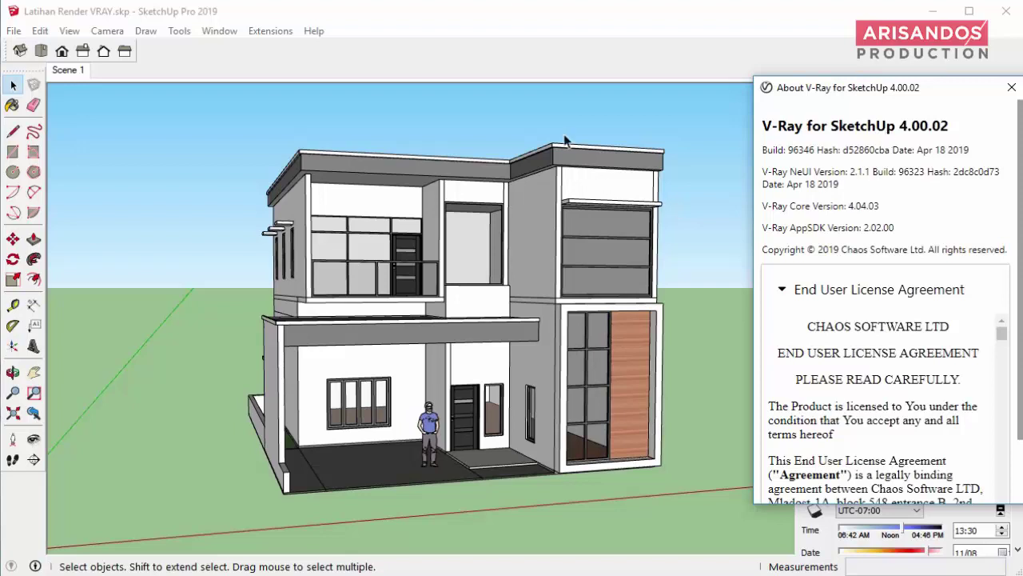
click(519, 90)
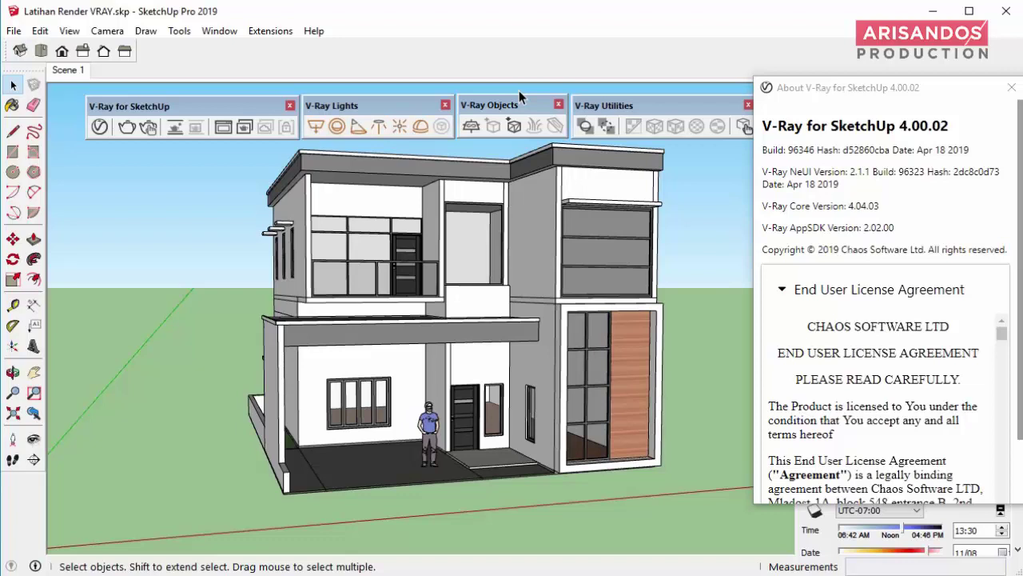
Close the About V-Ray window and line up the four V-Ray toolbars in a row.
click(1012, 87)
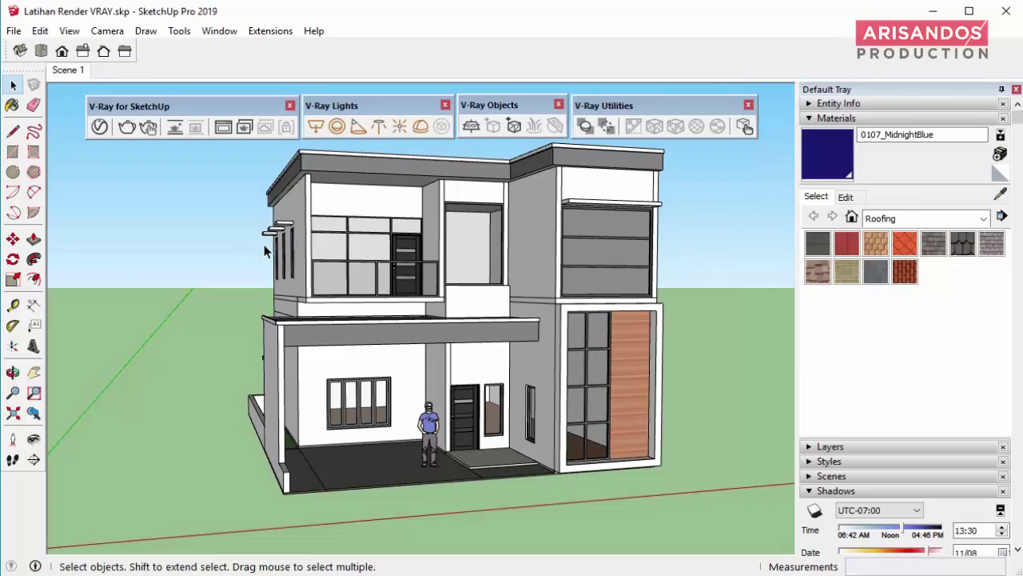
drag(219, 107, 216, 103)
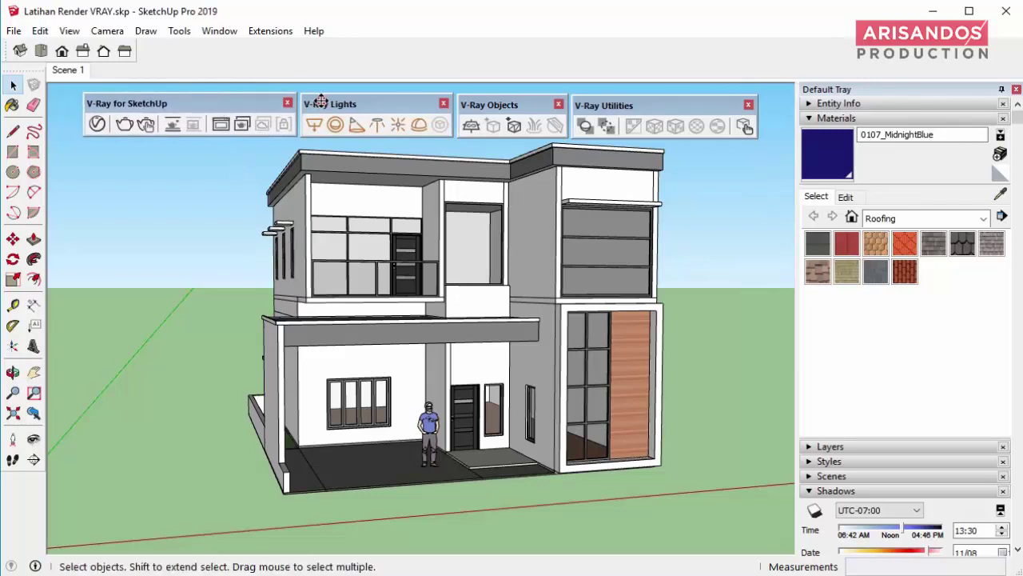
drag(317, 105, 313, 104)
drag(514, 104, 514, 104)
drag(607, 105, 612, 104)
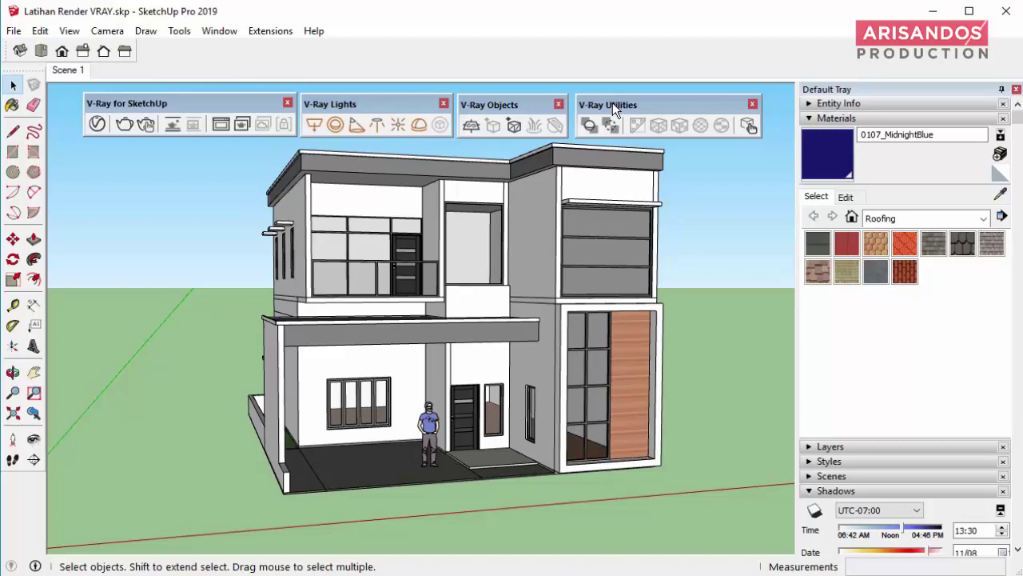
Orbit and zoom the view to see the house from the front-left.
scroll(423, 304, down, 3)
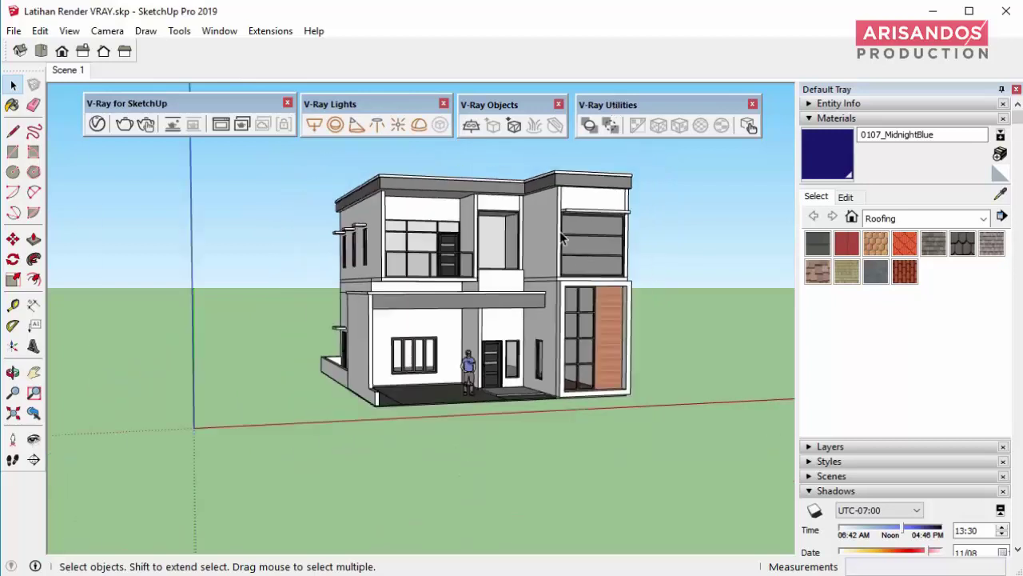
middle_drag(424, 304, 240, 240)
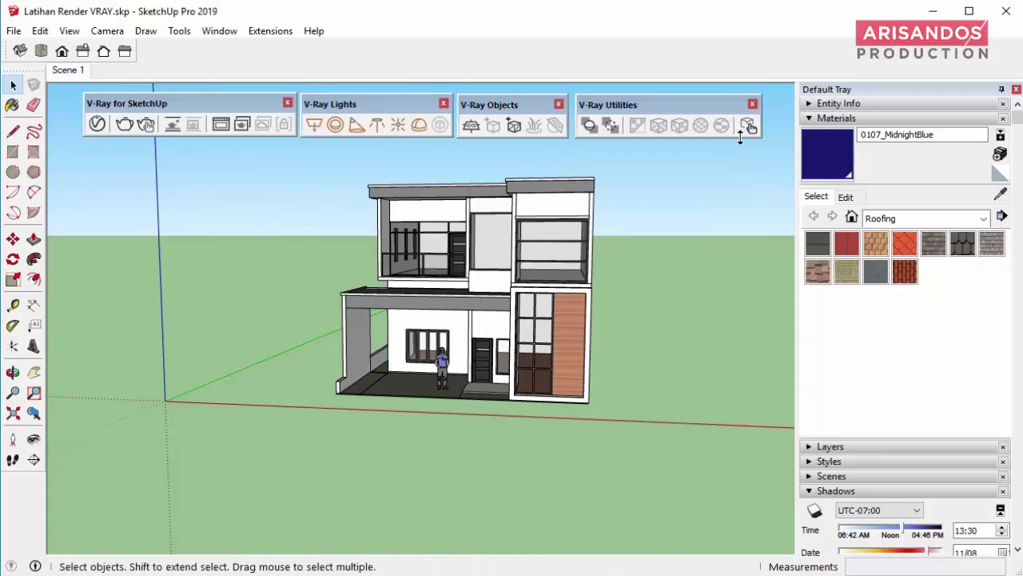
scroll(590, 272, up, 1)
middle_drag(590, 271, 634, 292)
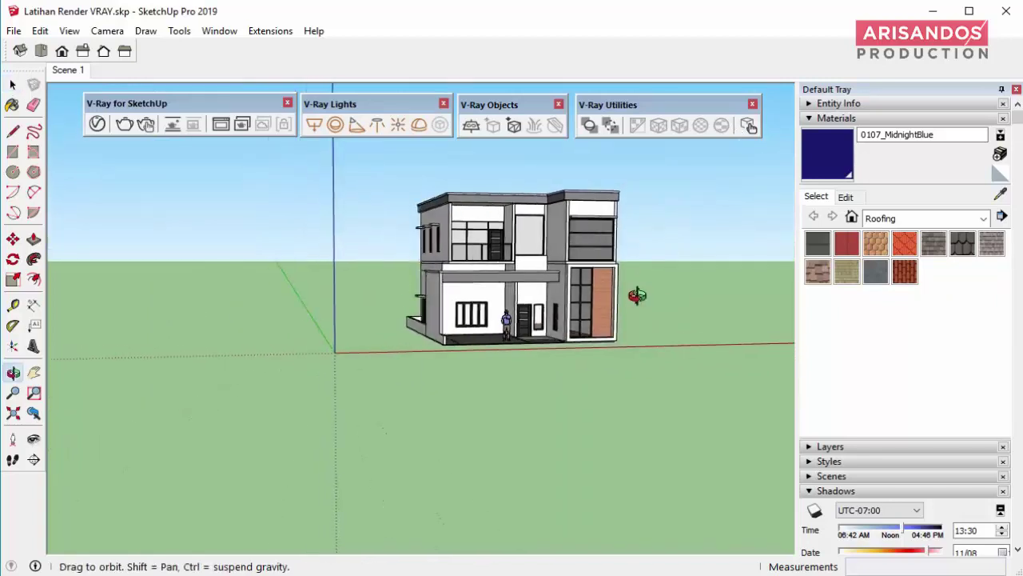
scroll(559, 207, up, 1)
scroll(474, 354, up, 2)
scroll(475, 354, up, 1)
scroll(475, 354, down, 2)
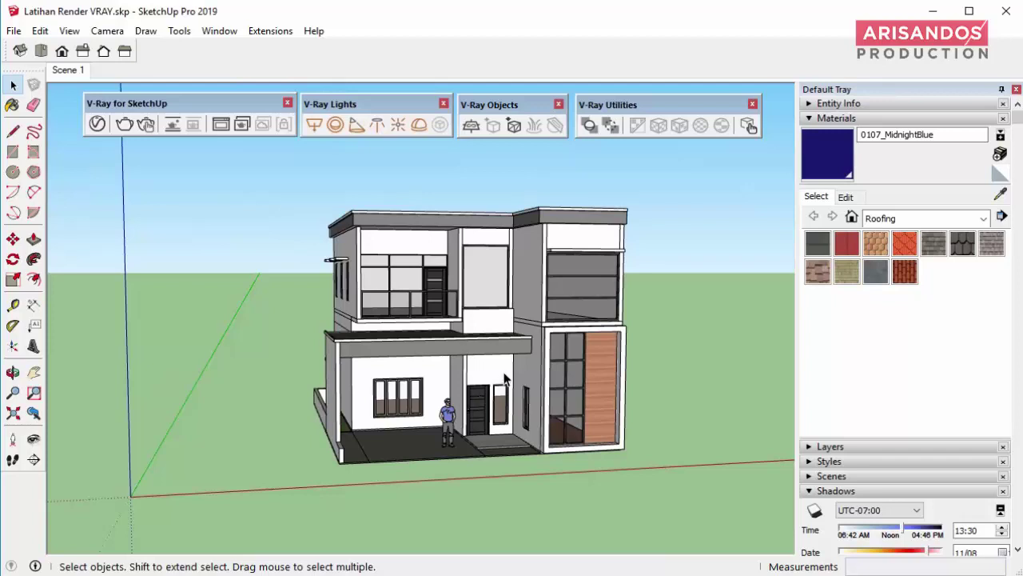
Zoom in and orbit the camera to a lower front-left view of the house.
scroll(505, 378, up, 1)
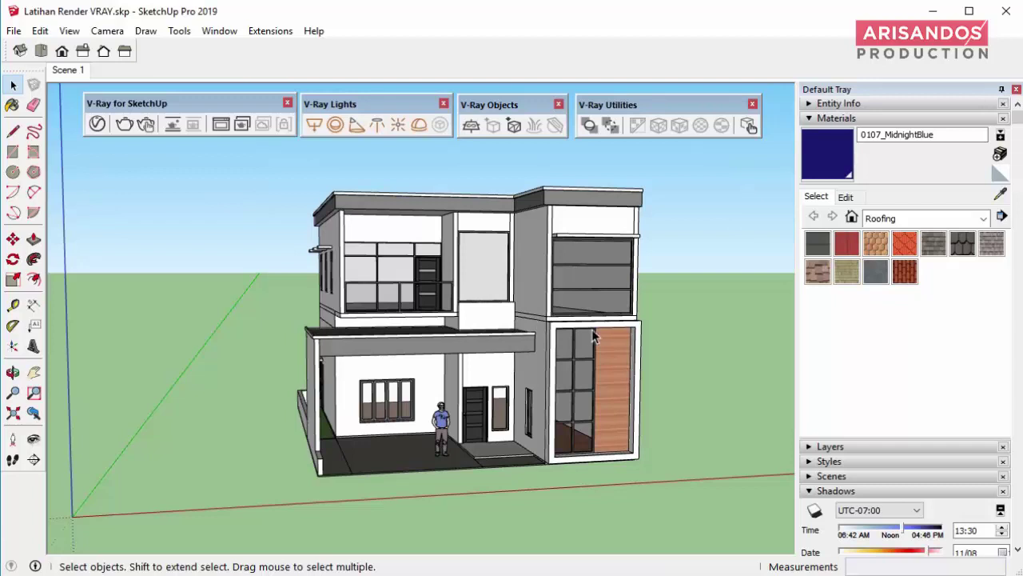
middle_drag(612, 347, 649, 377)
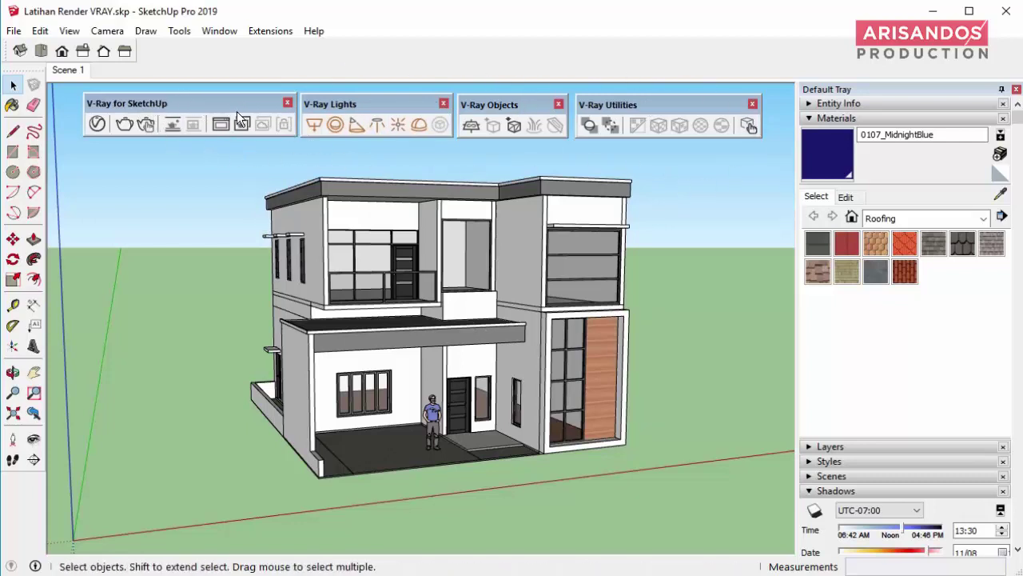
Nudge the V-Ray Lights toolbar into line with the other V-Ray toolbars.
drag(359, 104, 362, 104)
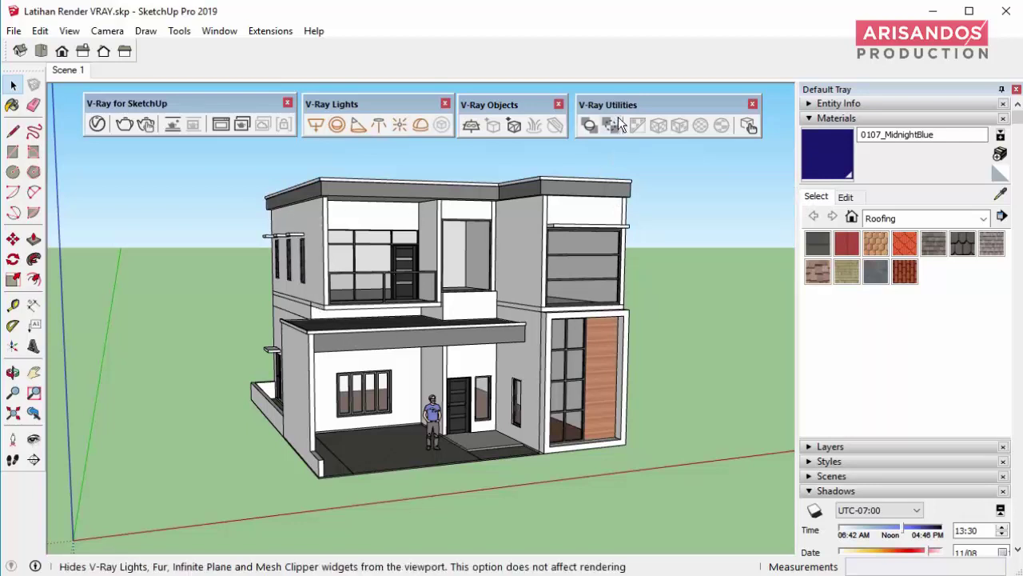
Close V-Ray Utilities and dock the V-Ray for SketchUp, Lights and Objects toolbars at the top.
click(753, 104)
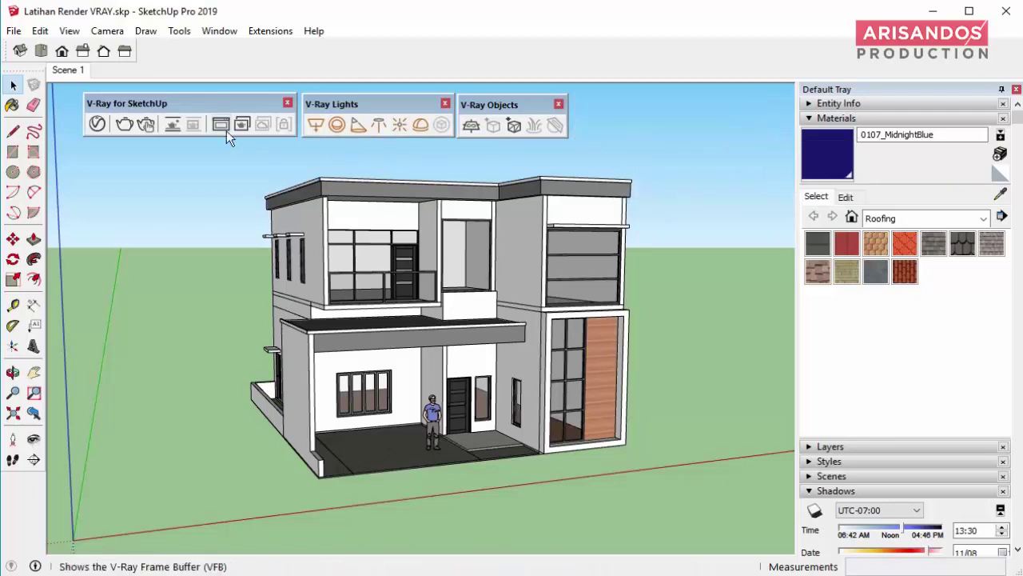
drag(214, 108, 269, 40)
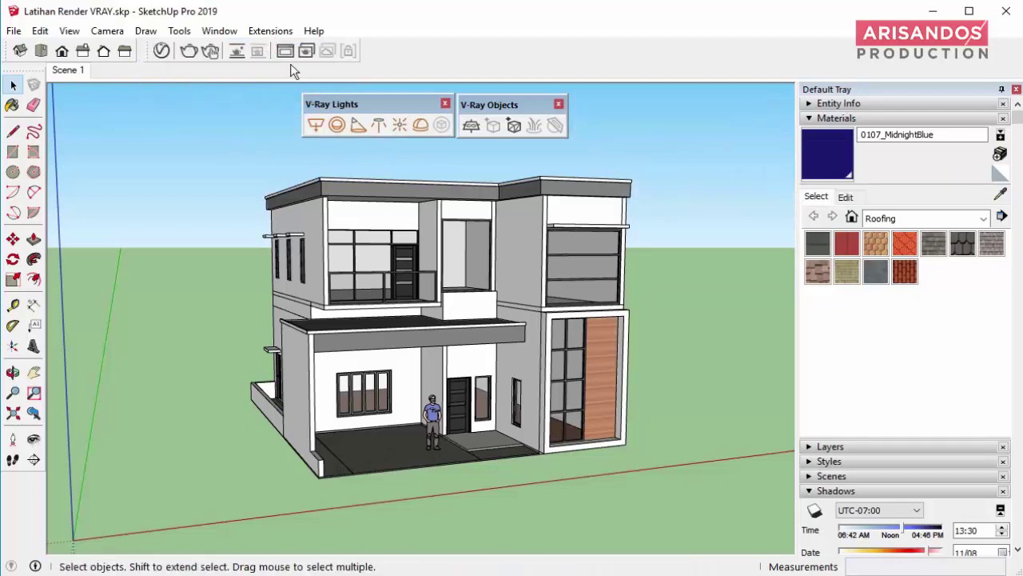
drag(394, 102, 457, 40)
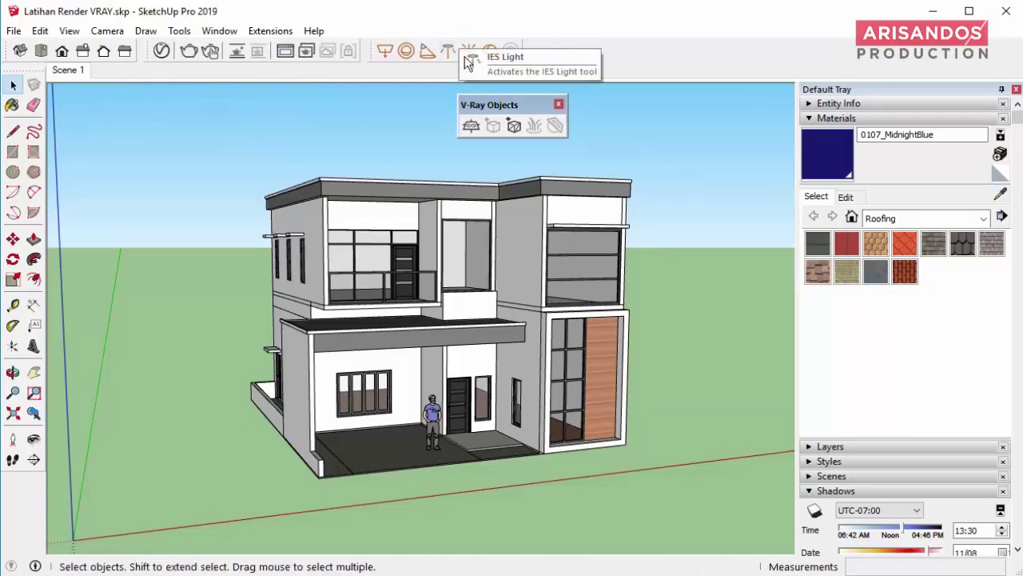
drag(498, 102, 564, 50)
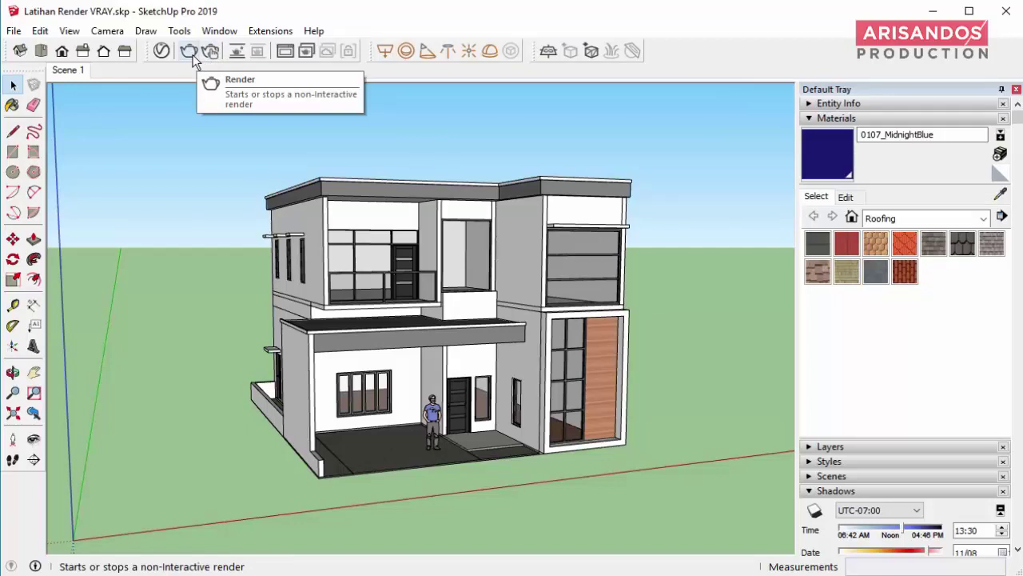
Start a V-Ray interactive render, move the frame buffer aside, and orbit to a frontal view.
click(211, 51)
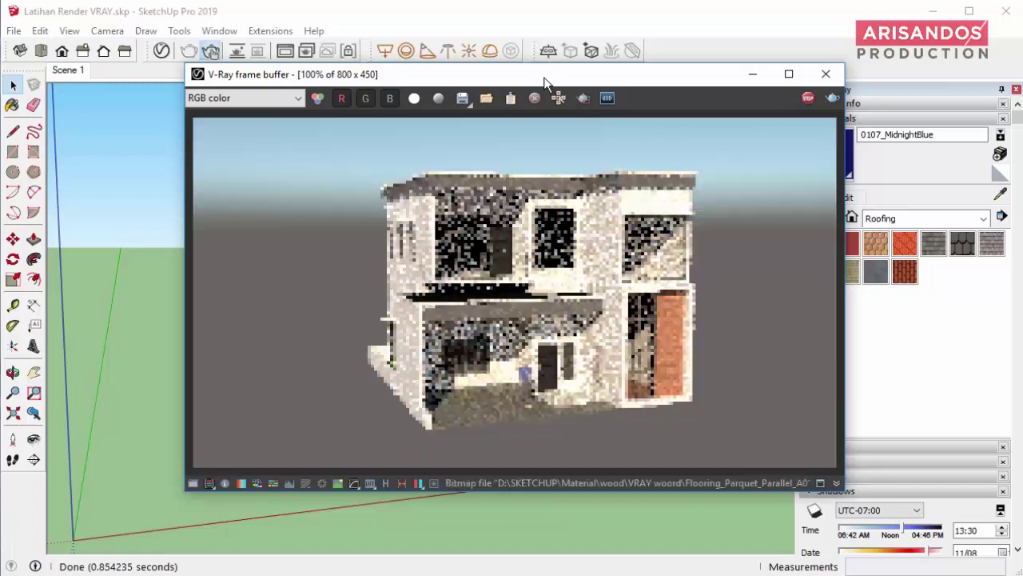
drag(544, 82, 660, 79)
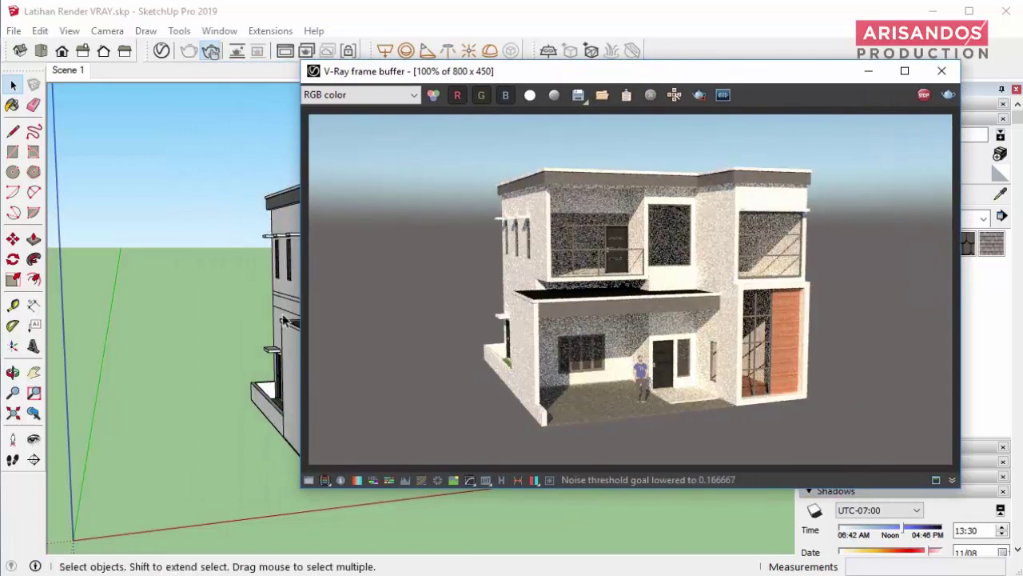
mouse_move(233, 360)
middle_down()
mouse_move(183, 343)
mouse_move(131, 372)
mouse_move(246, 377)
middle_up()
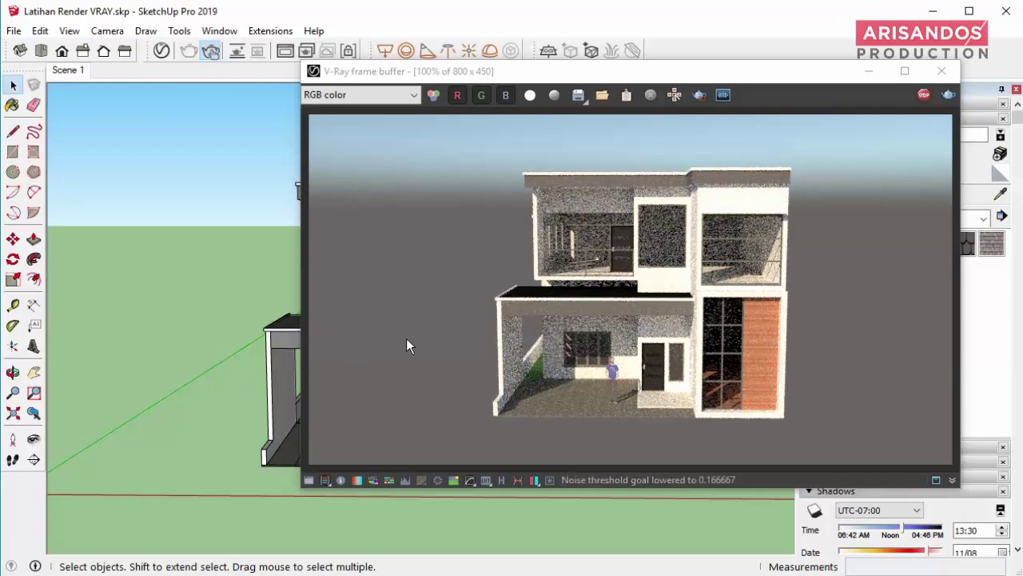
mouse_move(249, 329)
middle_down()
mouse_move(207, 297)
mouse_move(263, 320)
middle_up()
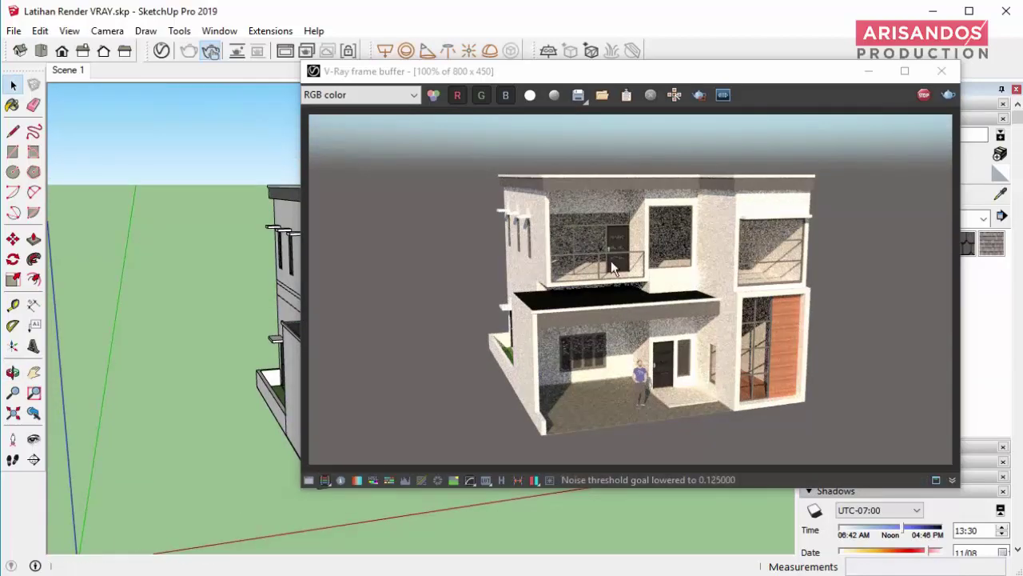
drag(576, 71, 452, 54)
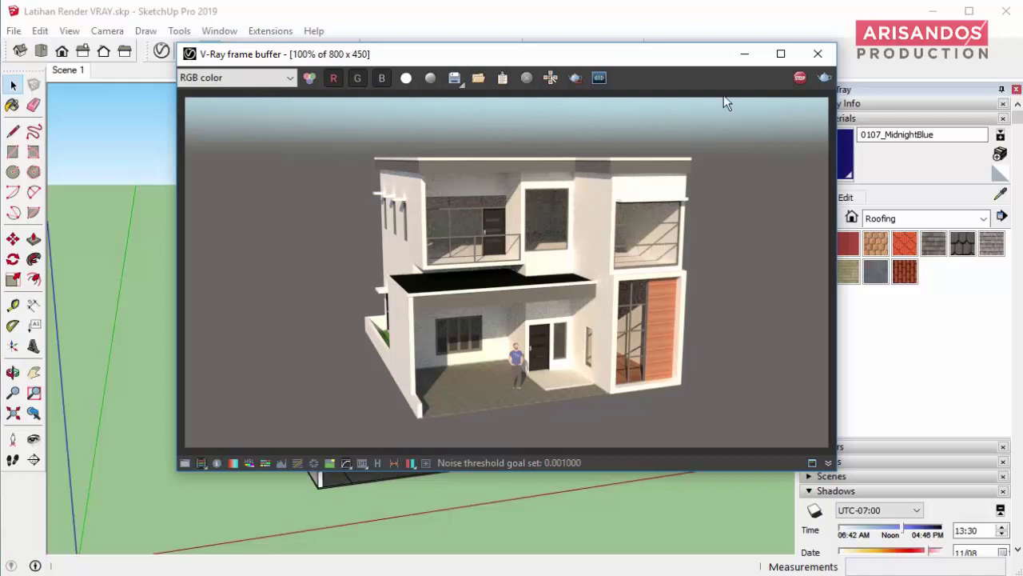
Set the shadow time to 12:53, then turn shadows back off.
click(942, 345)
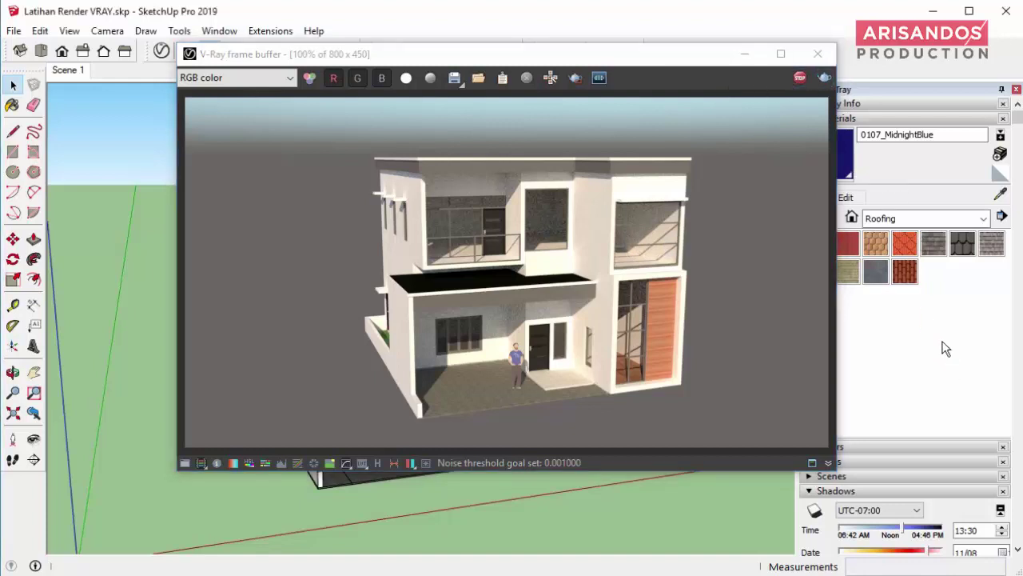
drag(694, 54, 565, 81)
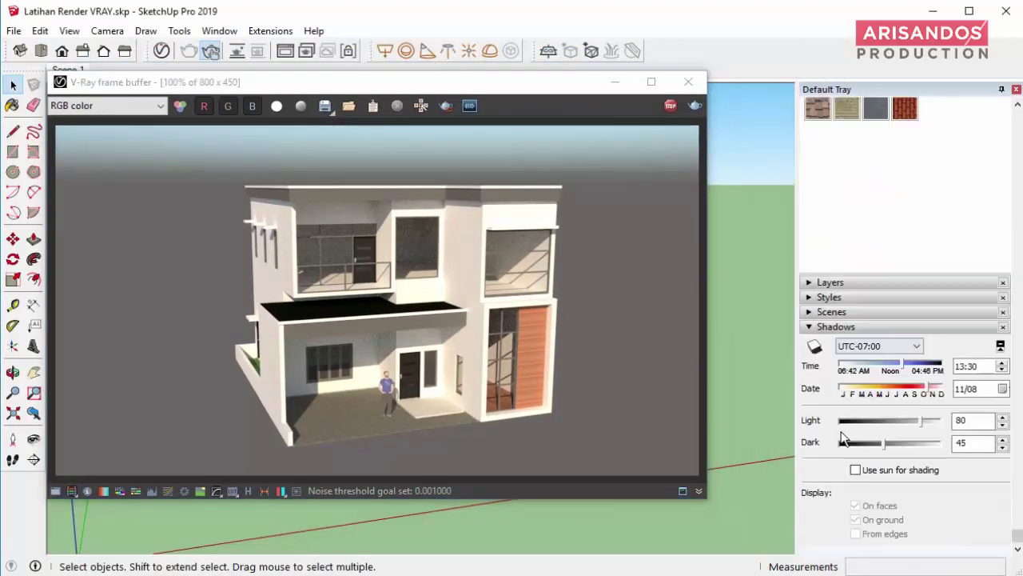
click(815, 347)
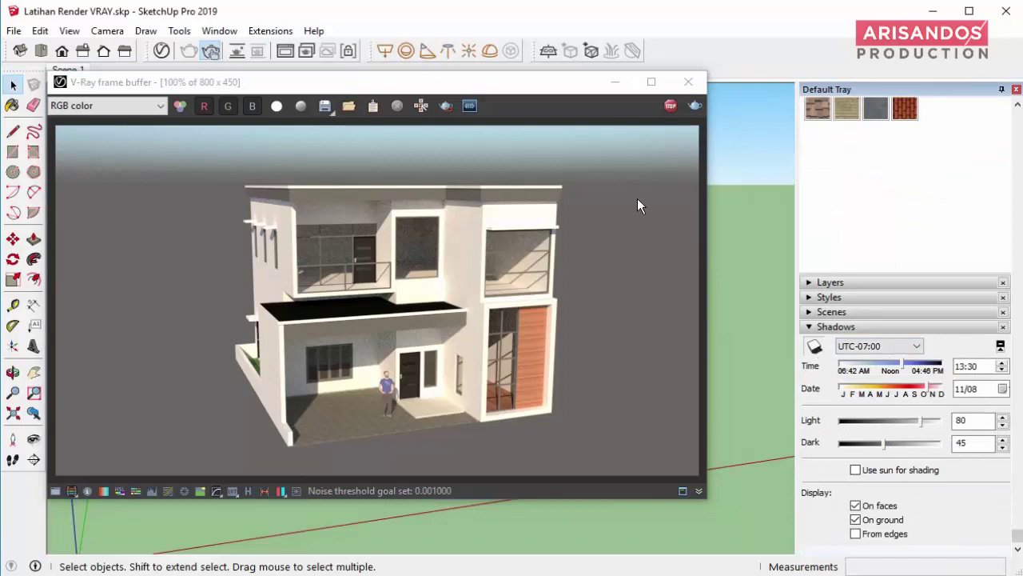
click(612, 82)
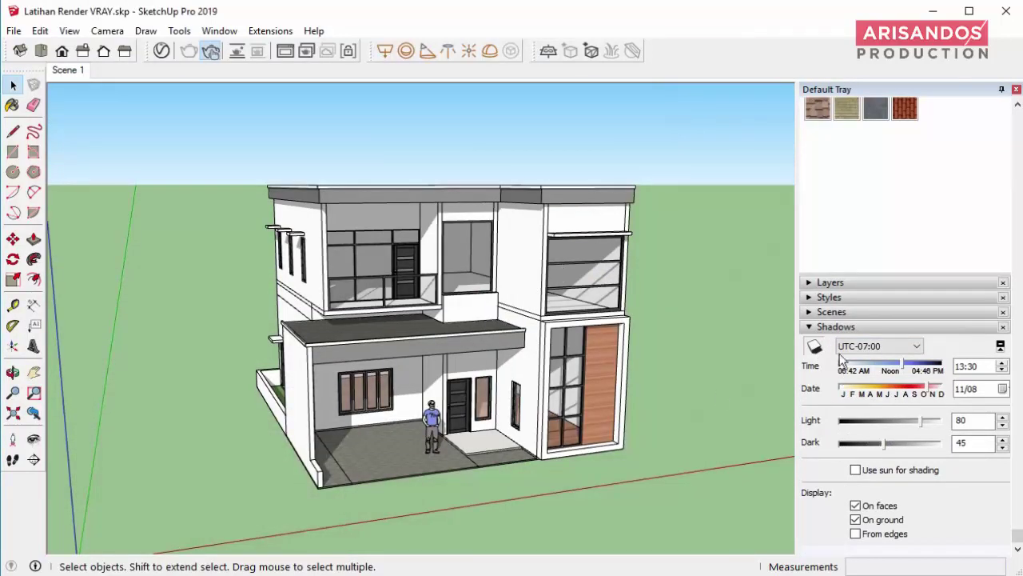
mouse_move(905, 366)
mouse_down()
mouse_move(875, 366)
mouse_move(936, 366)
mouse_move(903, 366)
mouse_up()
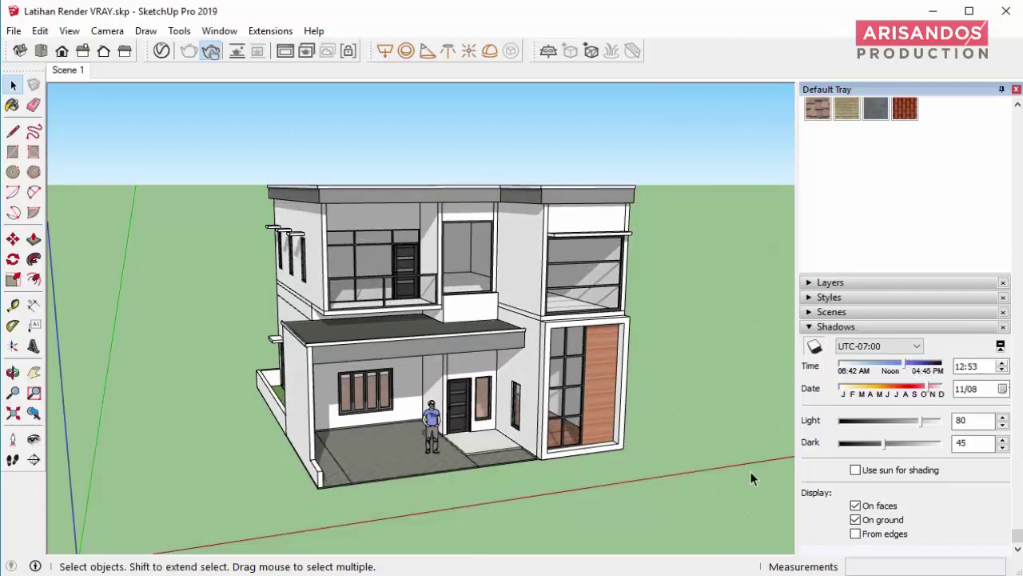
click(814, 346)
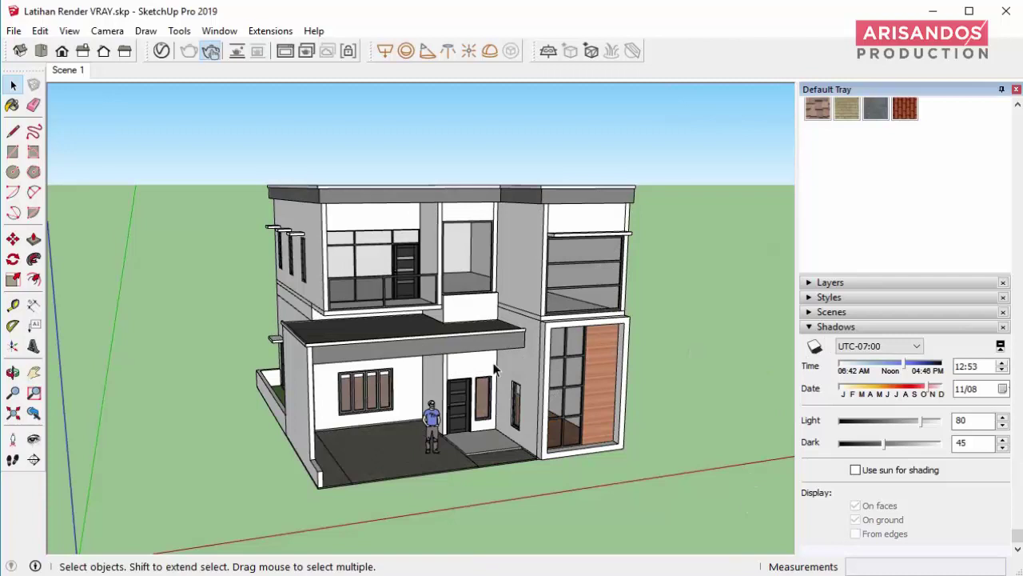
Restore the V-Ray frame buffer to the right and open the V-Ray Asset Editor.
click(264, 533)
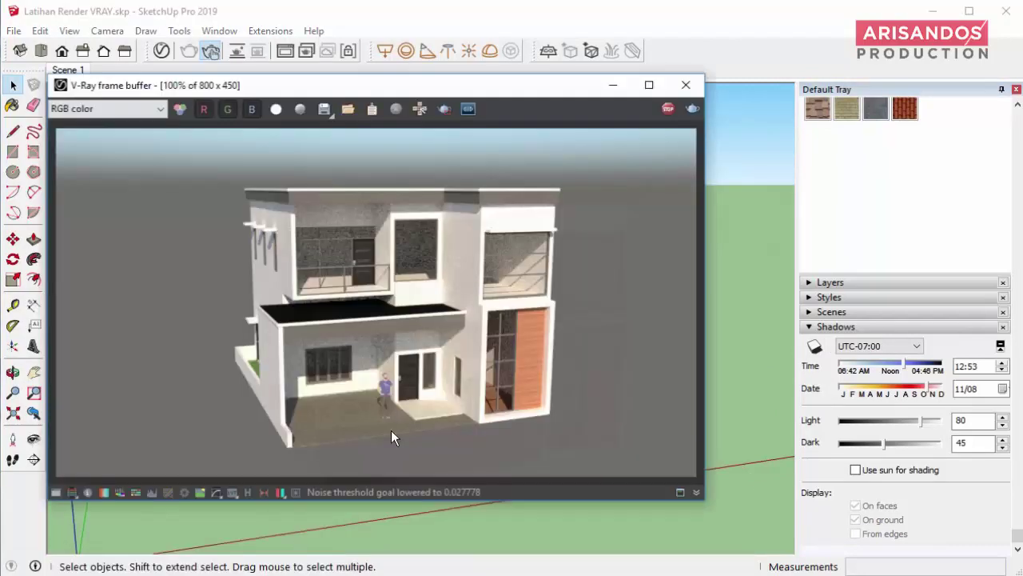
drag(401, 90, 637, 77)
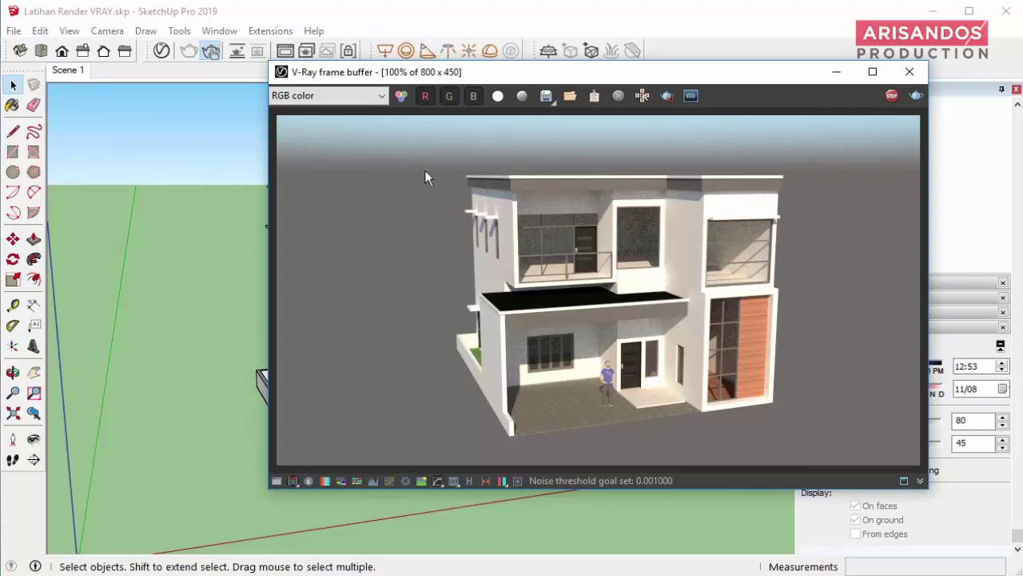
click(348, 22)
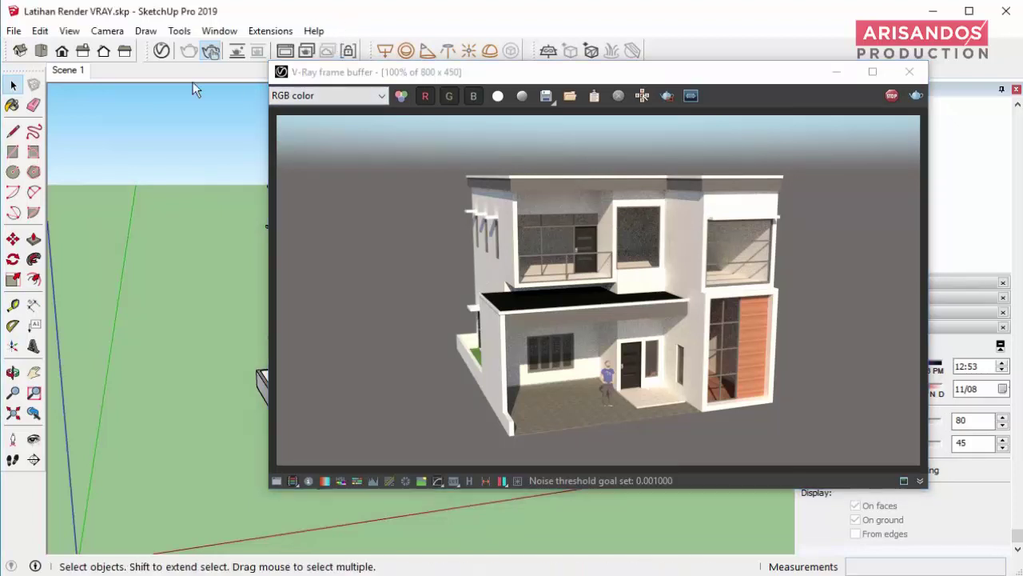
click(162, 50)
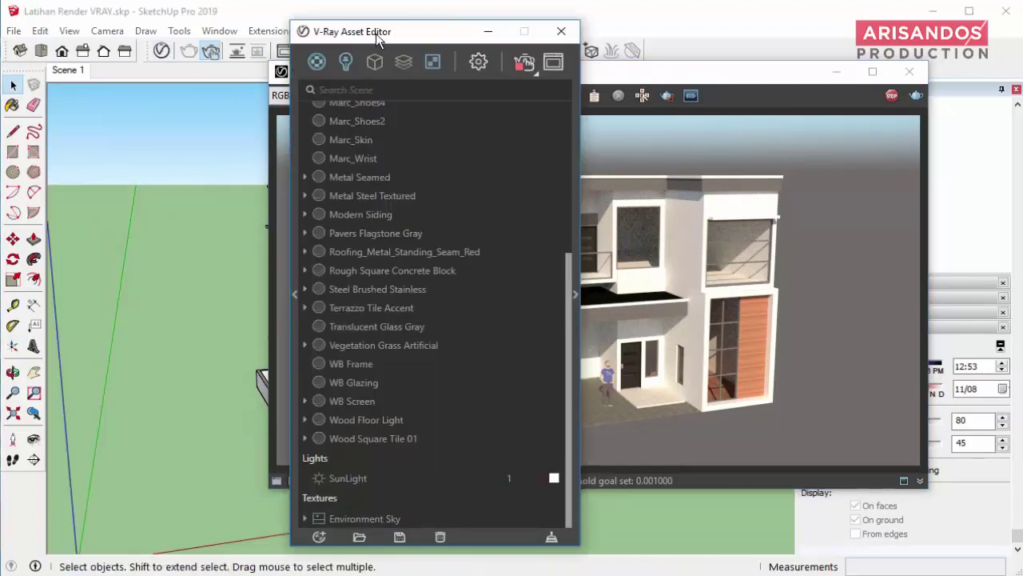
Expand the Asset Editor's material library and properties panels and show the scene's materials list.
drag(378, 38, 330, 42)
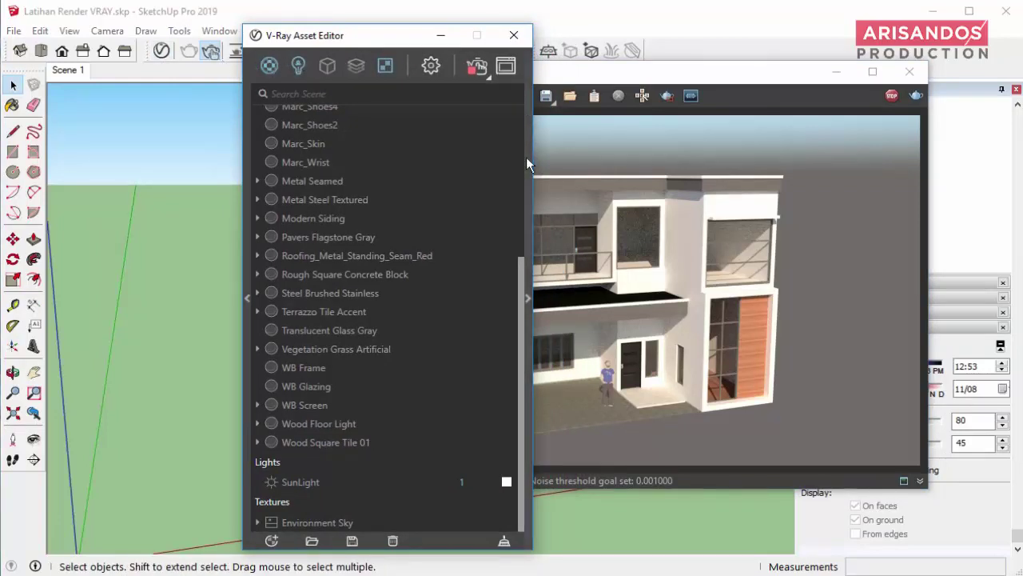
click(248, 297)
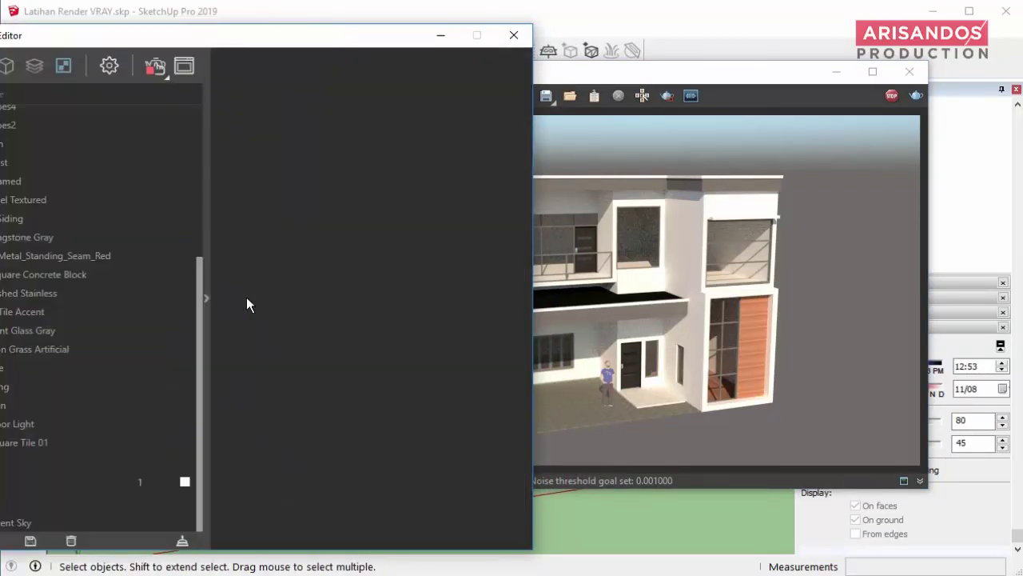
drag(285, 37, 444, 29)
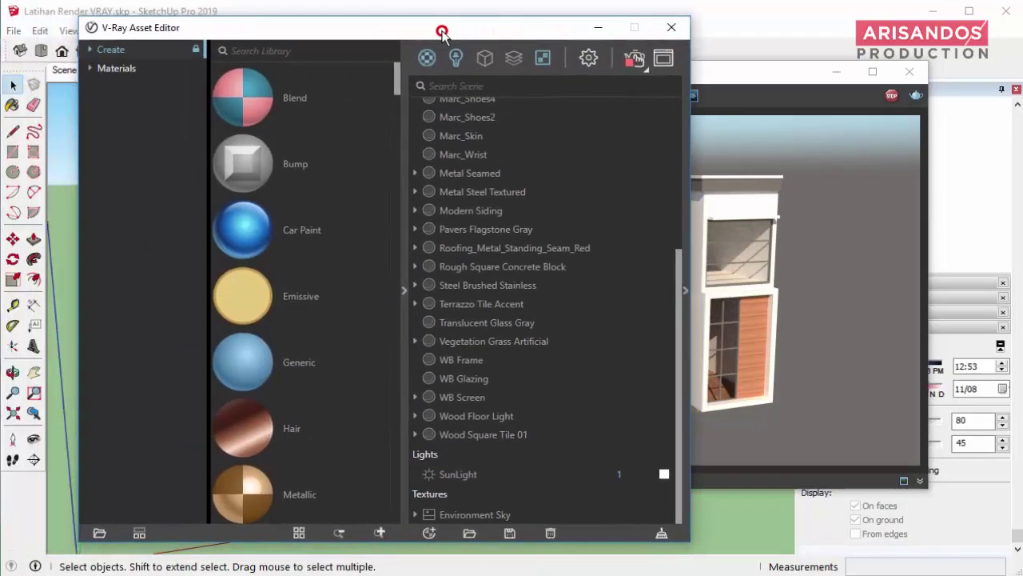
click(688, 292)
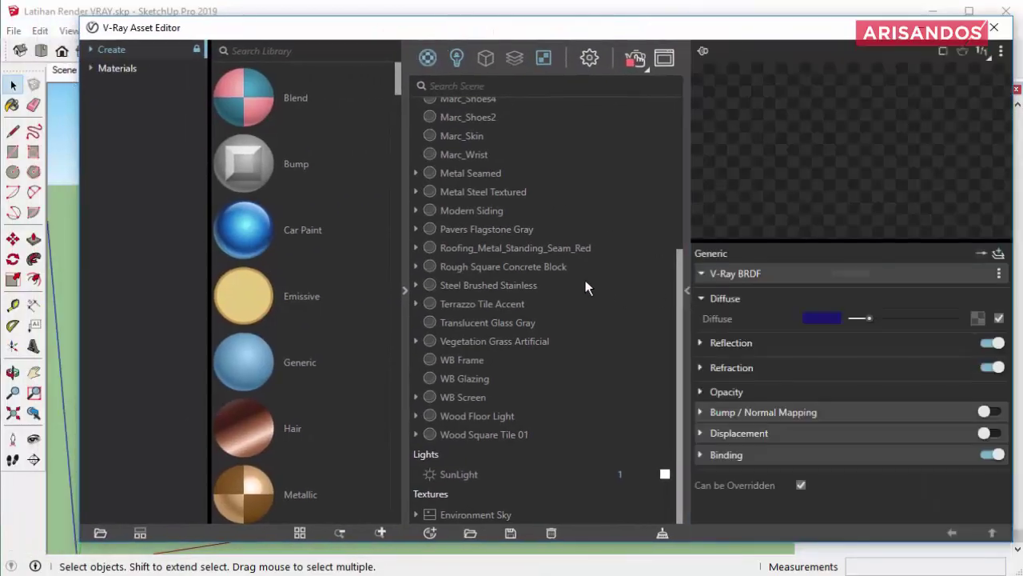
drag(496, 36, 435, 48)
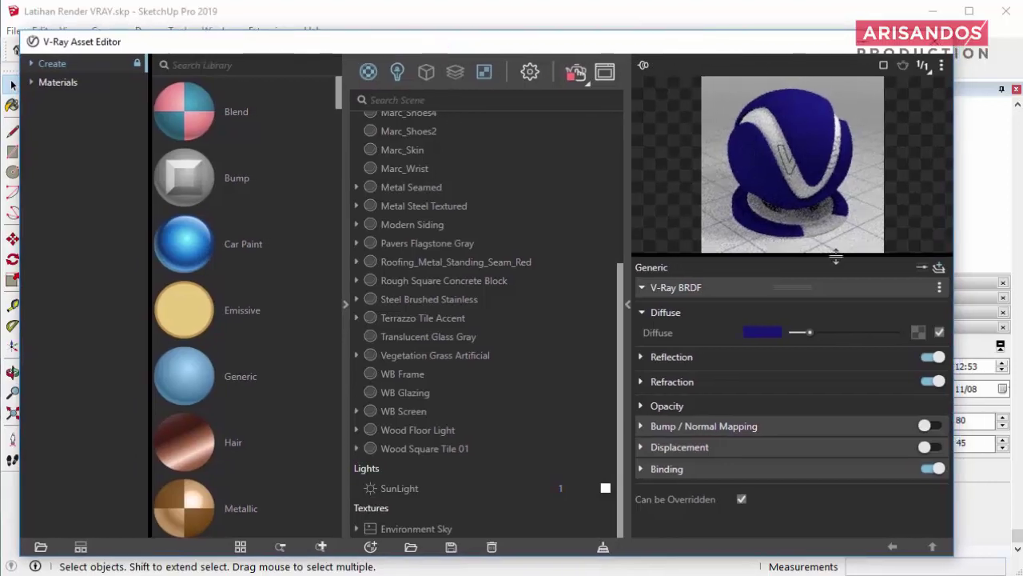
click(368, 73)
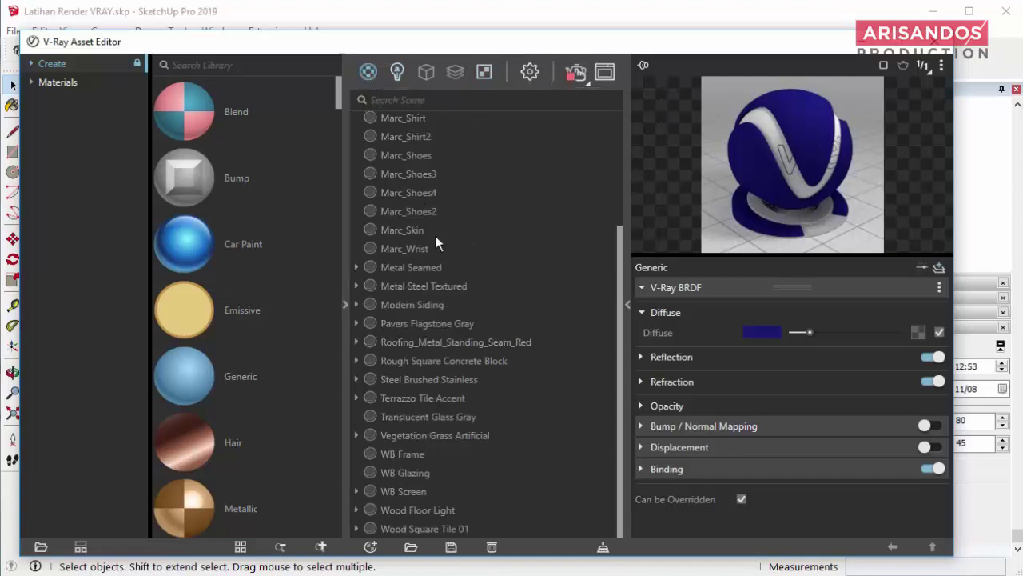
Look through the Asset Editor's Lights, Geometry, Render Elements and Textures lists.
click(398, 74)
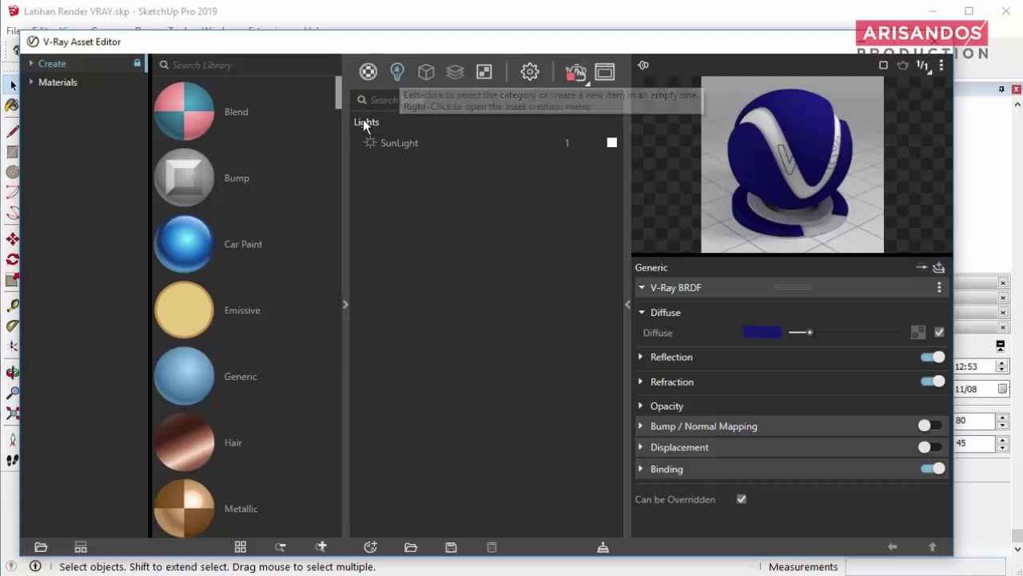
right_click(428, 72)
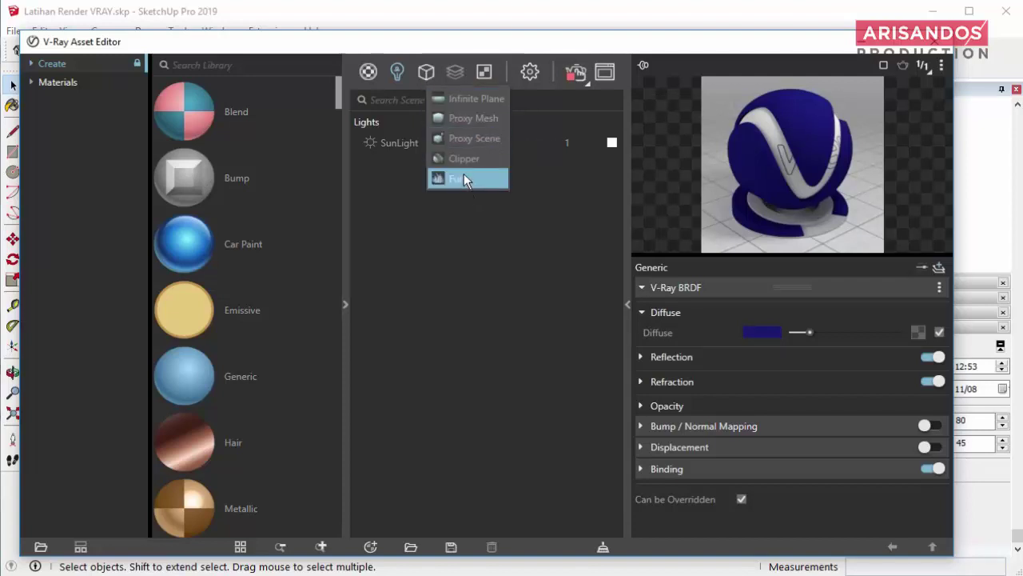
click(455, 72)
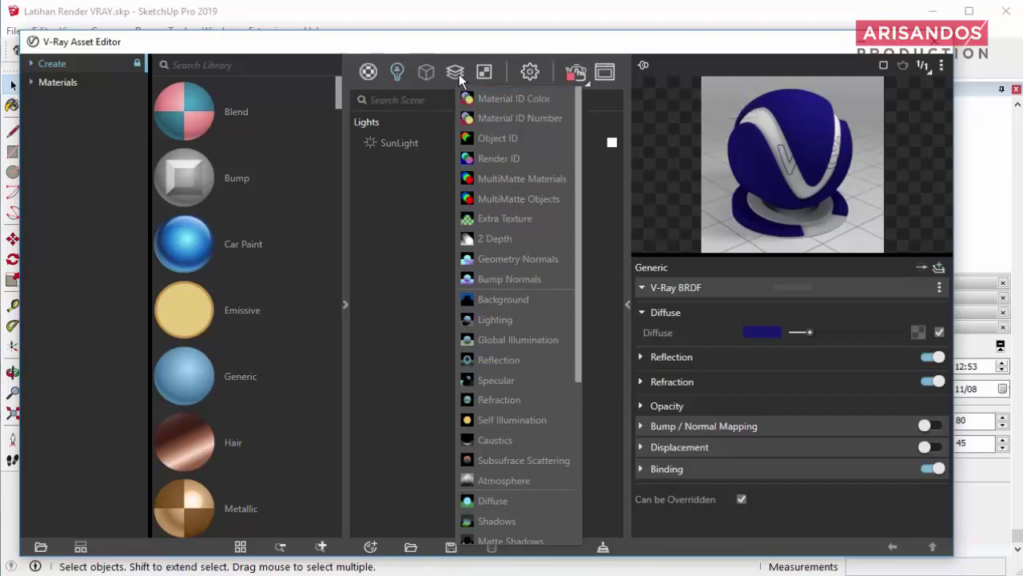
click(490, 73)
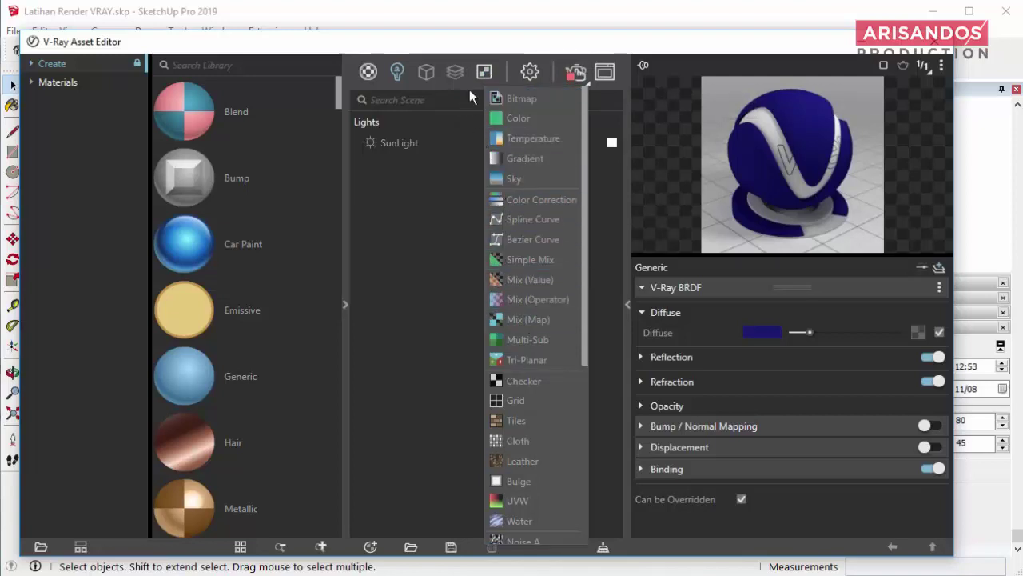
click(454, 280)
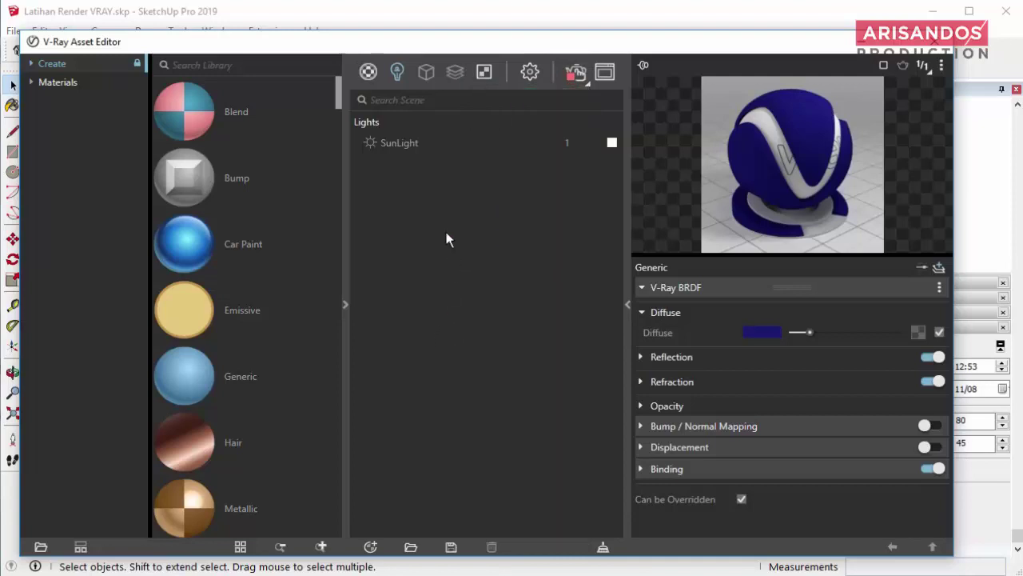
click(521, 47)
drag(521, 47, 544, 38)
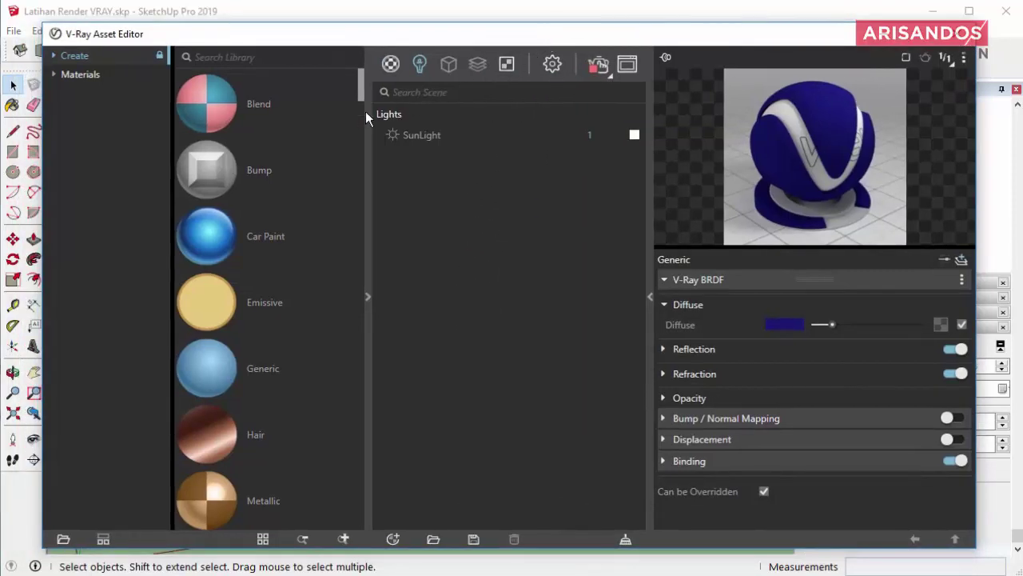
Add Flooring_Parquet_Herringbone_C01_120cm from the Wood & Laminate library to the scene materials.
click(54, 74)
scroll(274, 178, down, 3)
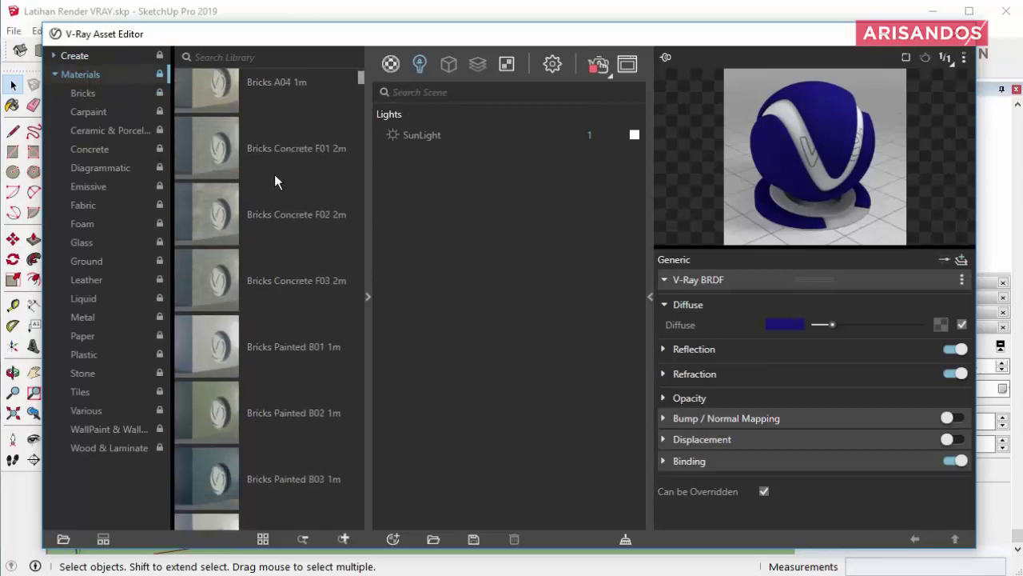
scroll(320, 200, down, 4)
scroll(240, 296, down, 3)
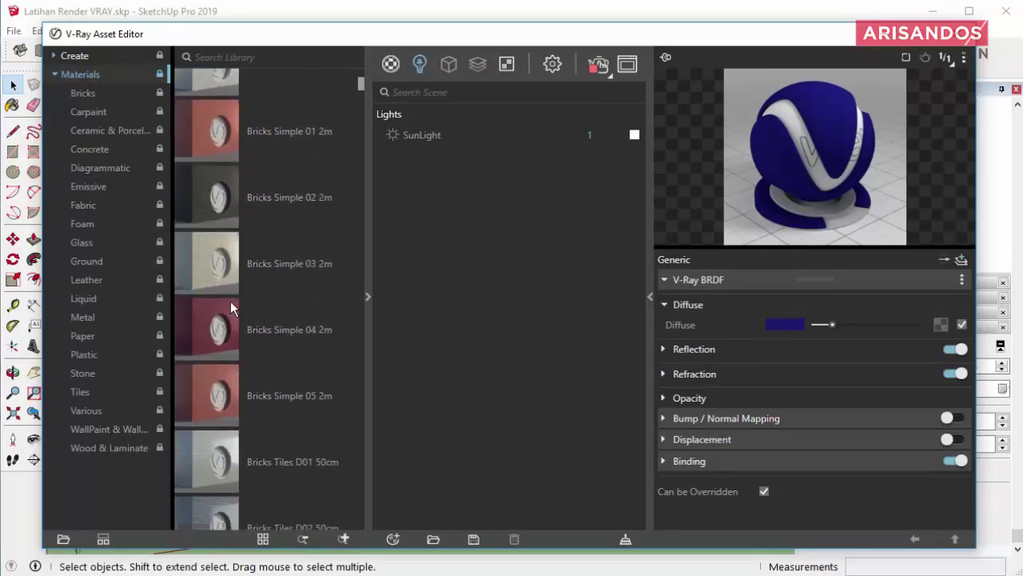
scroll(274, 308, down, 4)
scroll(243, 332, down, 4)
scroll(248, 340, down, 3)
scroll(249, 335, down, 2)
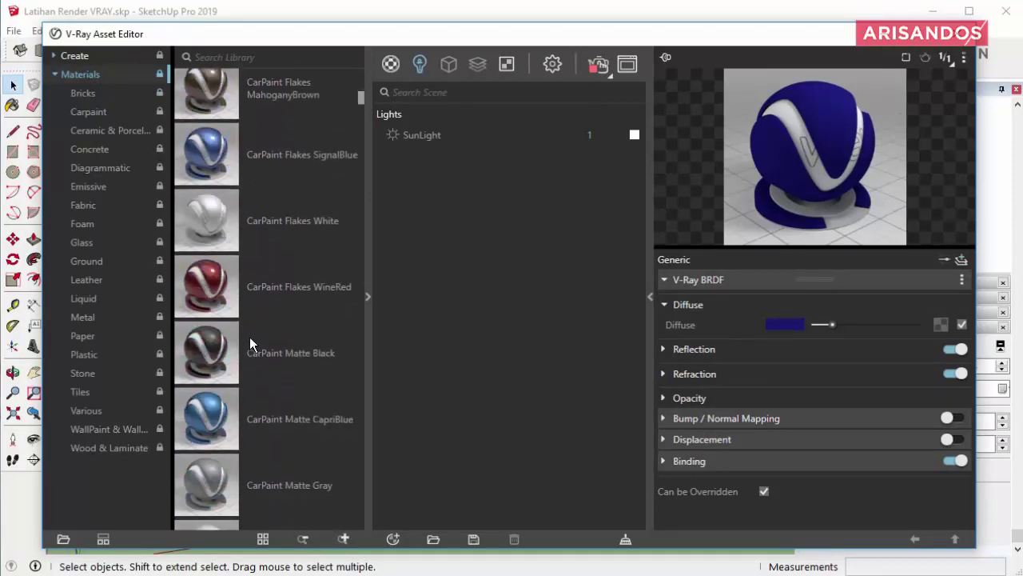
scroll(237, 295, up, 4)
scroll(227, 230, up, 6)
scroll(231, 200, up, 2)
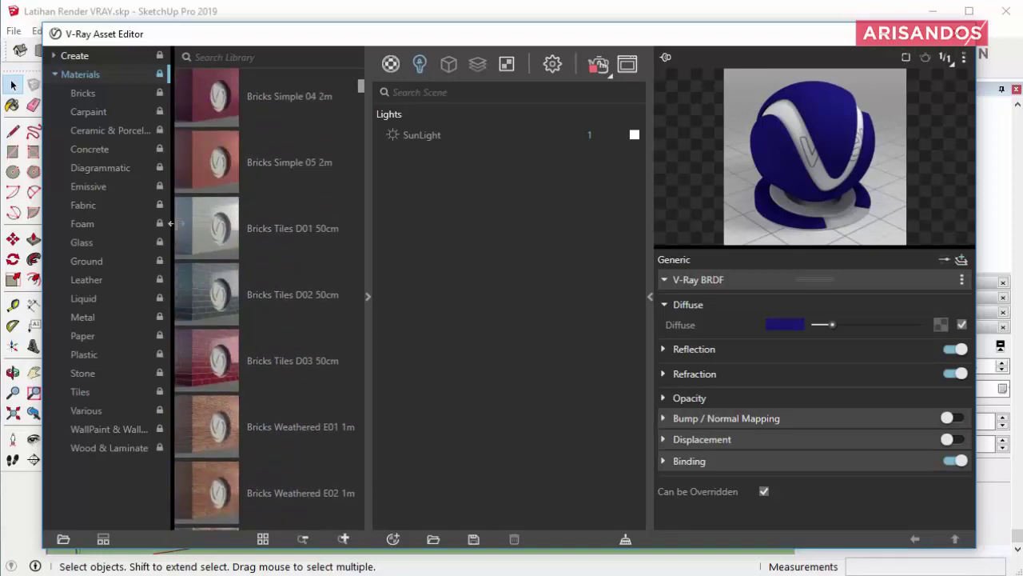
click(99, 450)
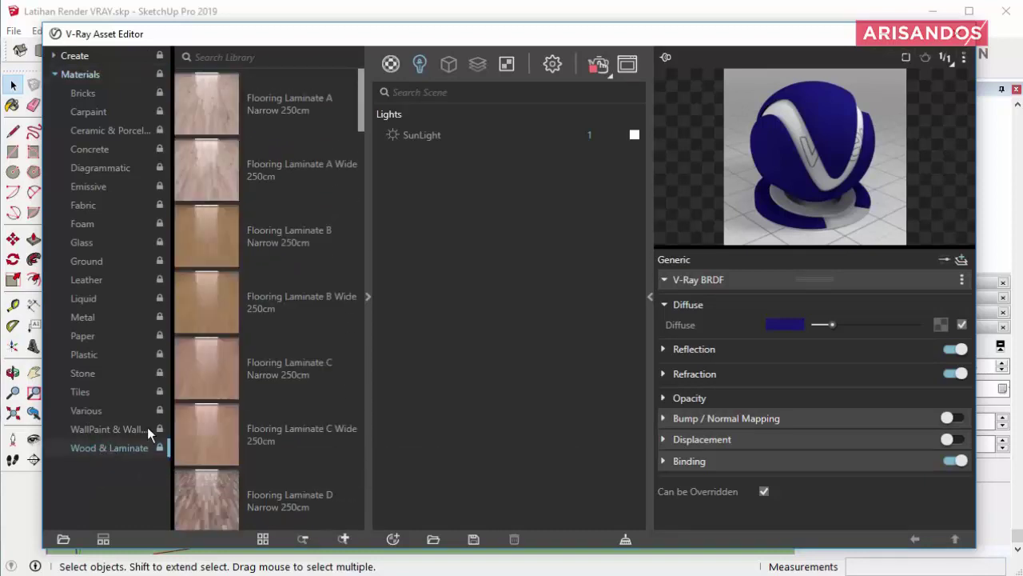
scroll(239, 324, down, 4)
scroll(242, 355, down, 3)
scroll(242, 372, down, 3)
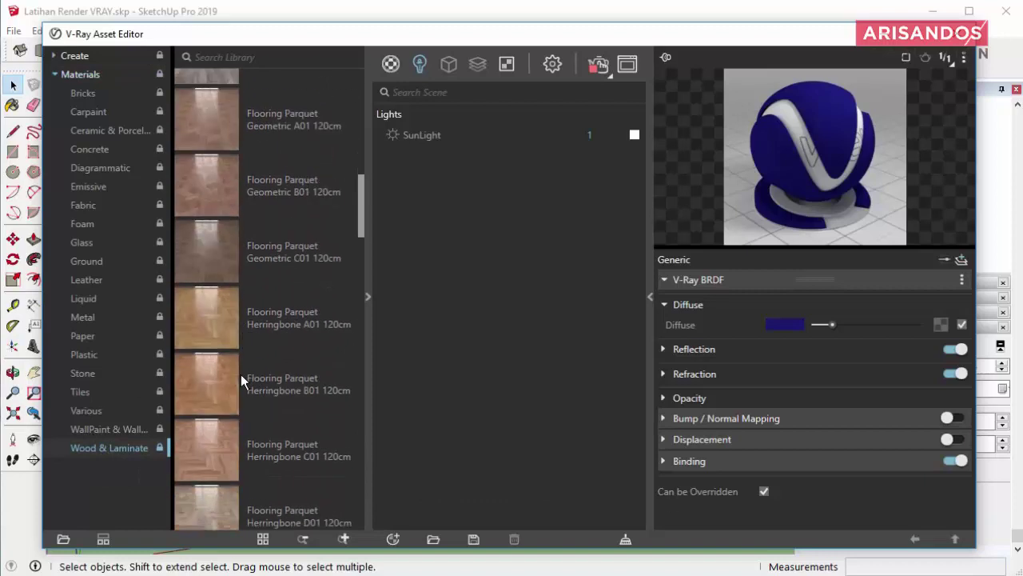
drag(211, 446, 511, 314)
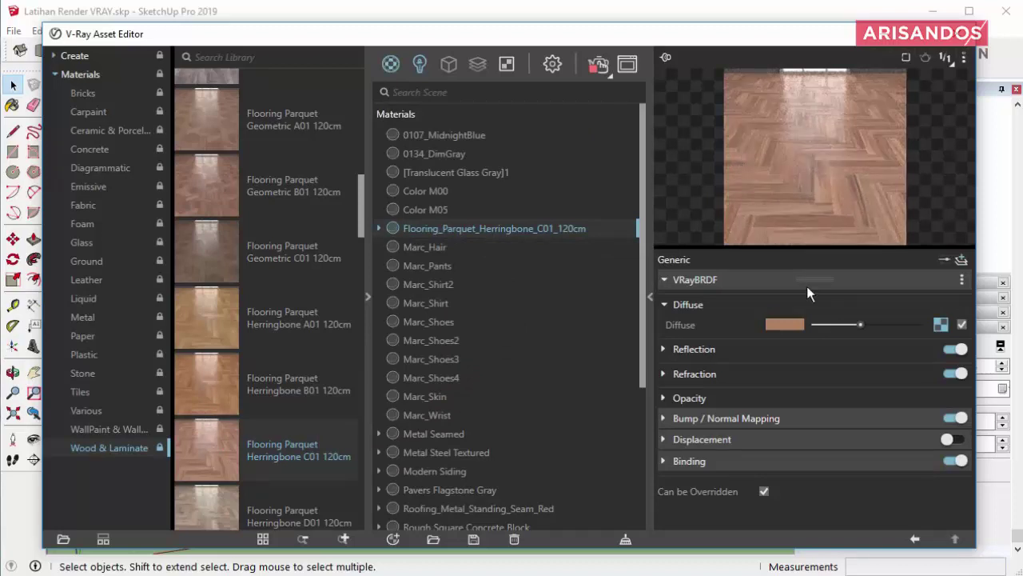
Wrap the parquet's diffuse texture in a Spline Curve and reshape the hue curve.
right_click(941, 324)
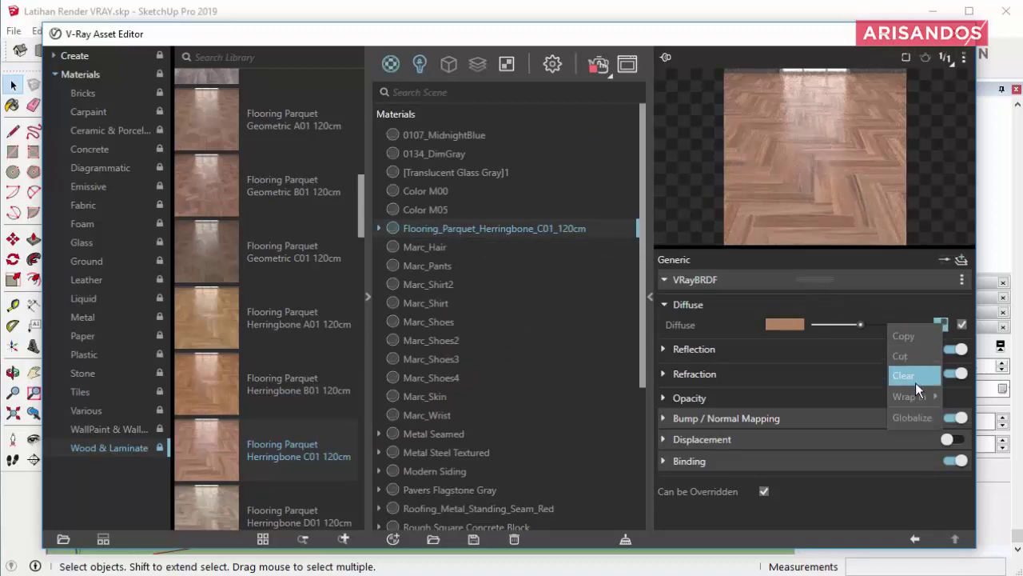
mouse_move(911, 395)
click(821, 207)
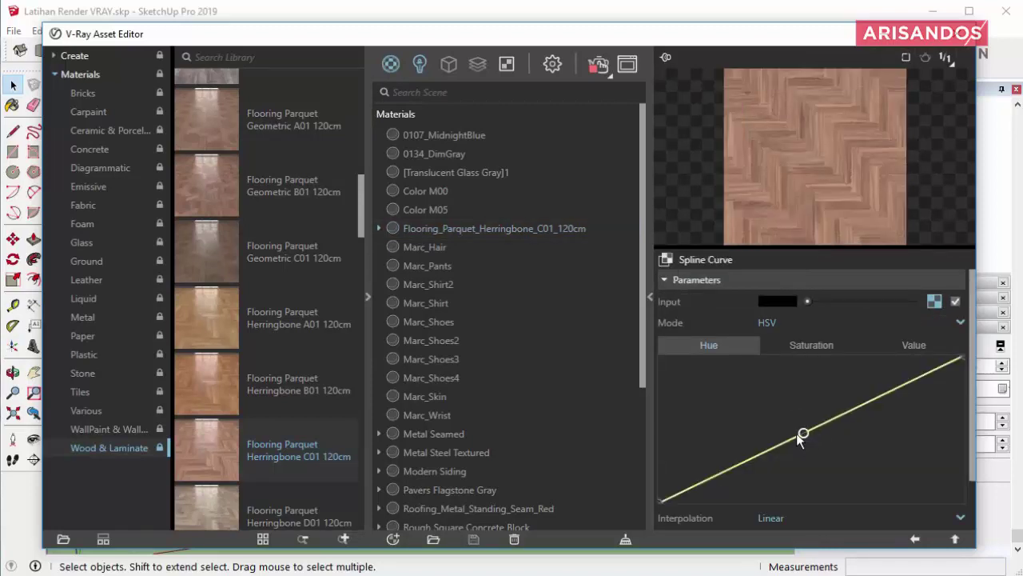
drag(802, 434, 736, 418)
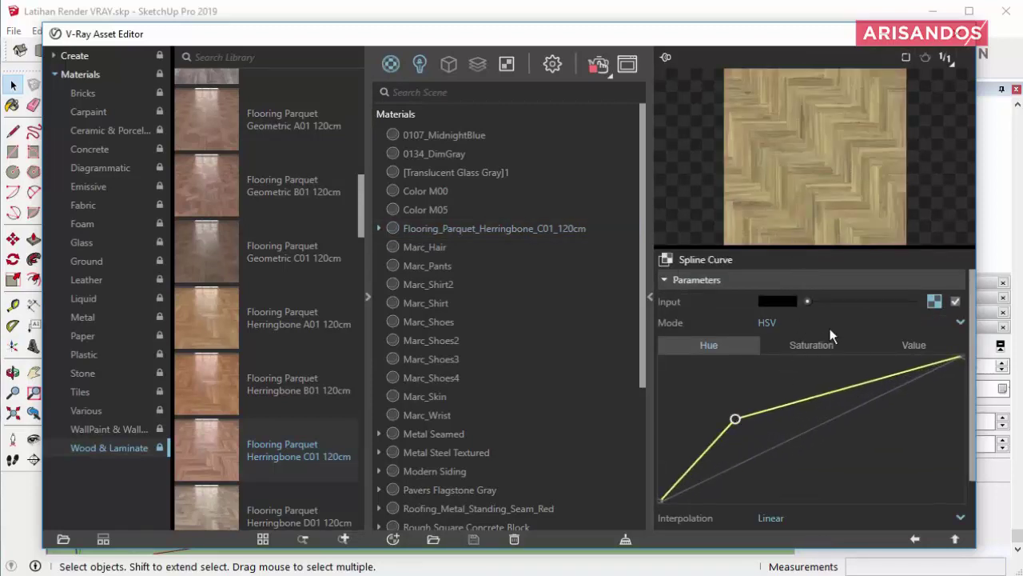
drag(870, 385, 889, 430)
drag(883, 407, 884, 414)
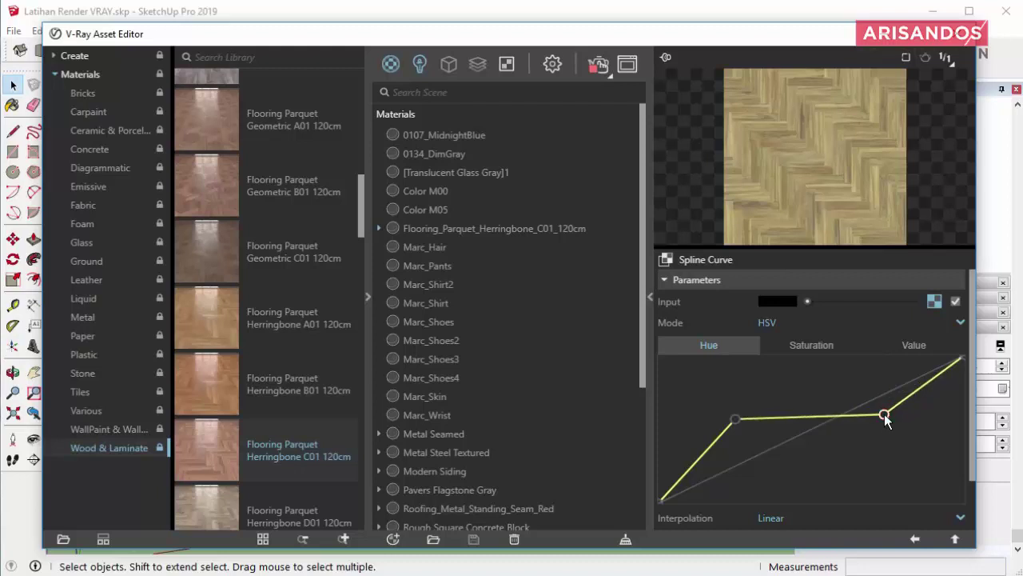
Lower the saturation curve to desaturate the wood texture.
click(809, 346)
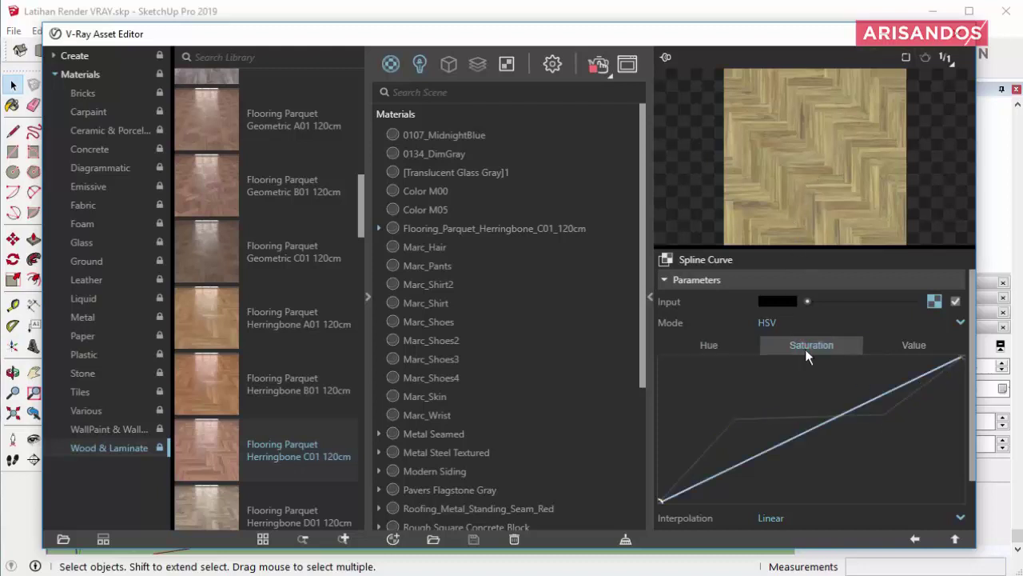
drag(814, 423, 816, 382)
click(817, 422)
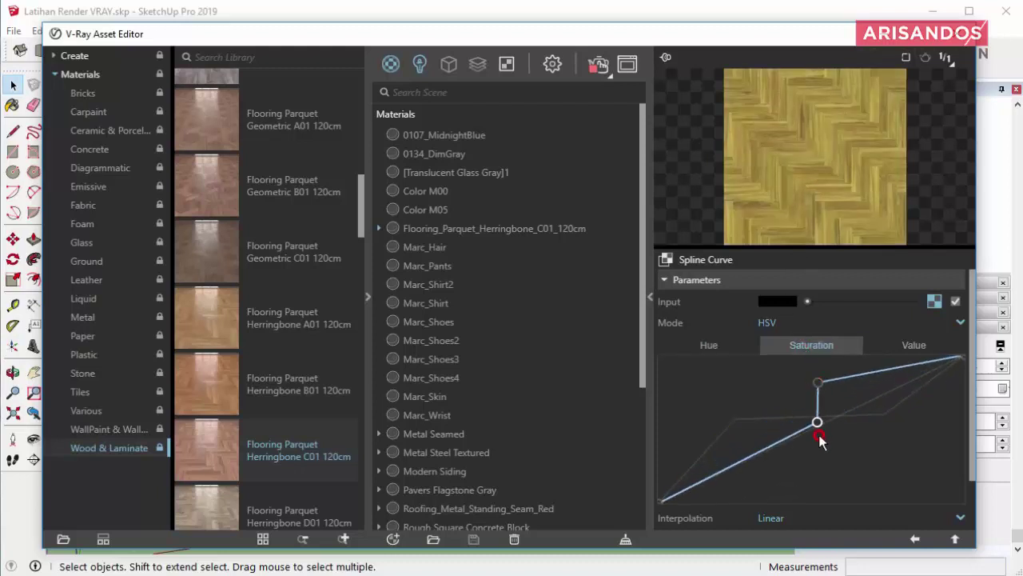
mouse_move(821, 442)
mouse_down()
mouse_move(817, 452)
mouse_move(847, 454)
mouse_up()
drag(817, 382, 784, 440)
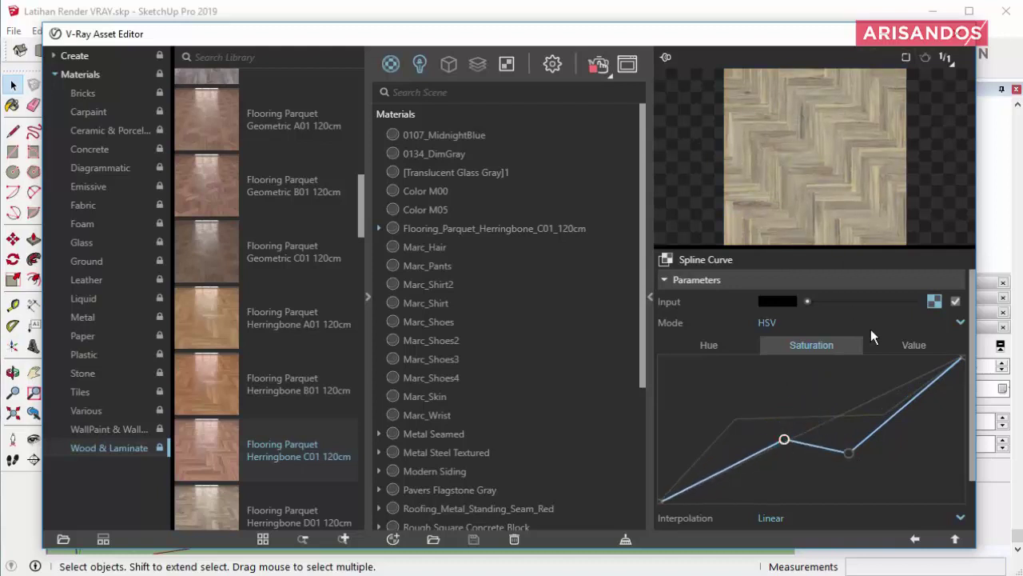
Adjust the value curve to darken the parquet texture.
click(916, 348)
drag(857, 405, 885, 448)
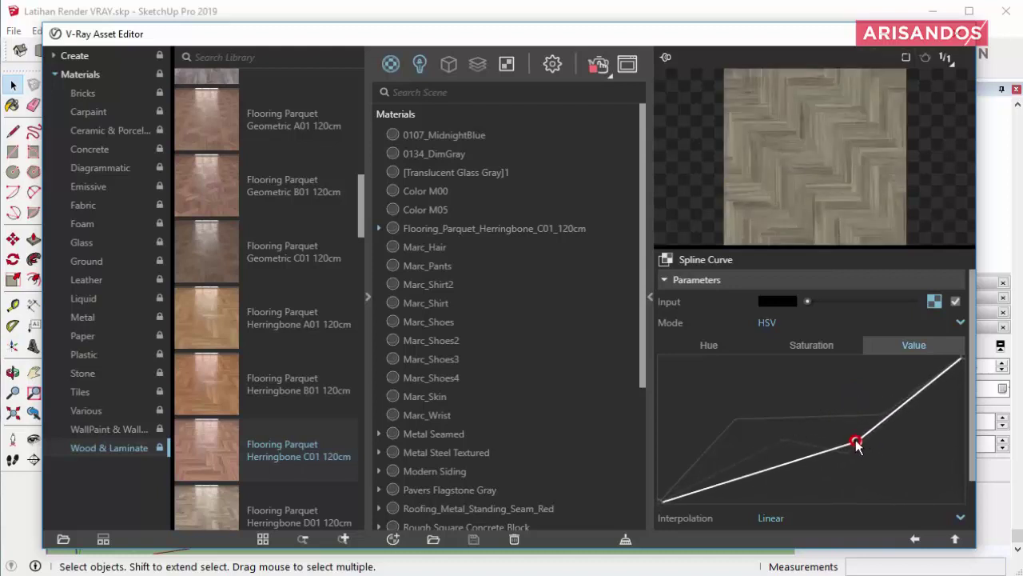
drag(886, 451, 855, 440)
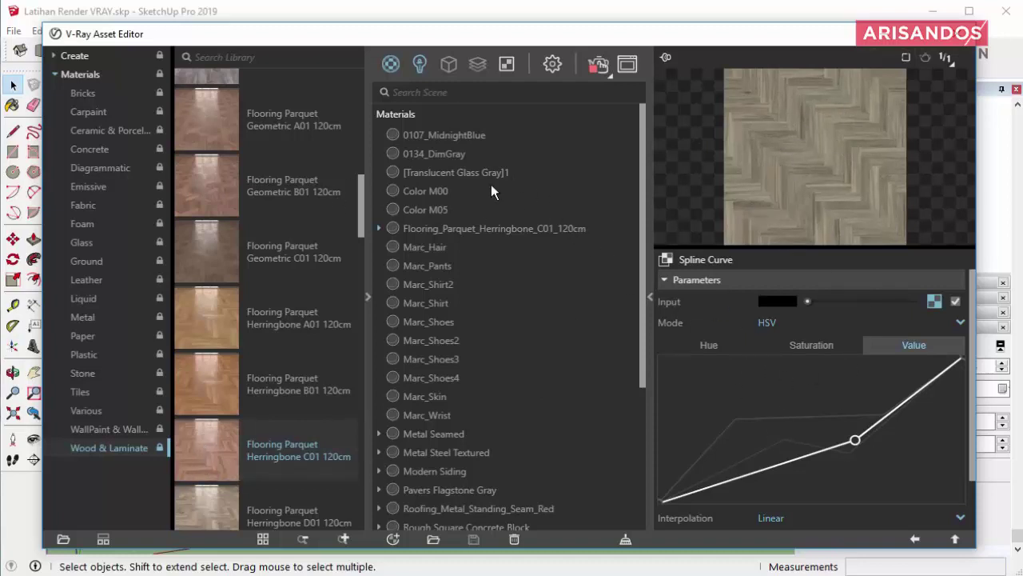
click(506, 64)
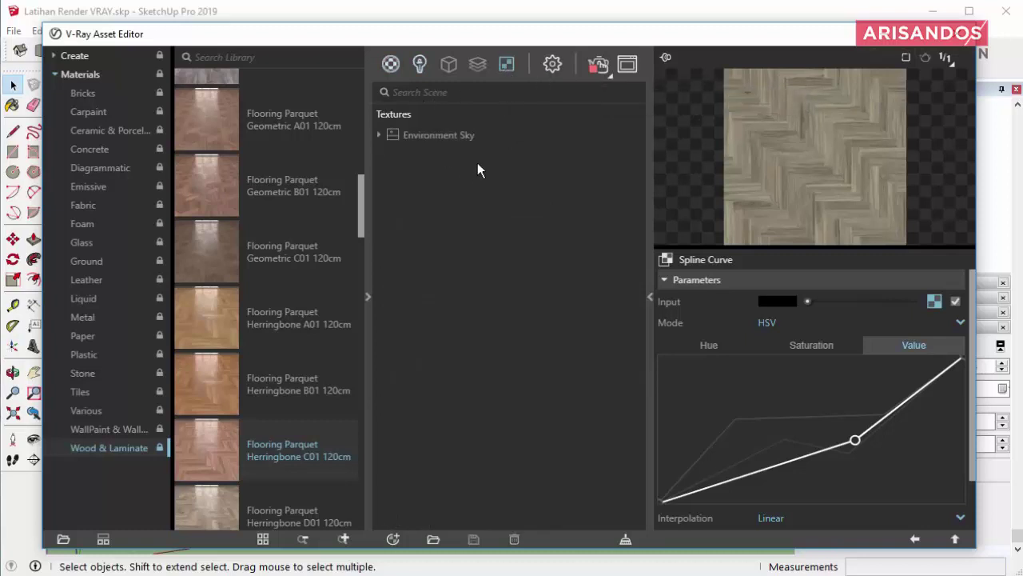
click(553, 65)
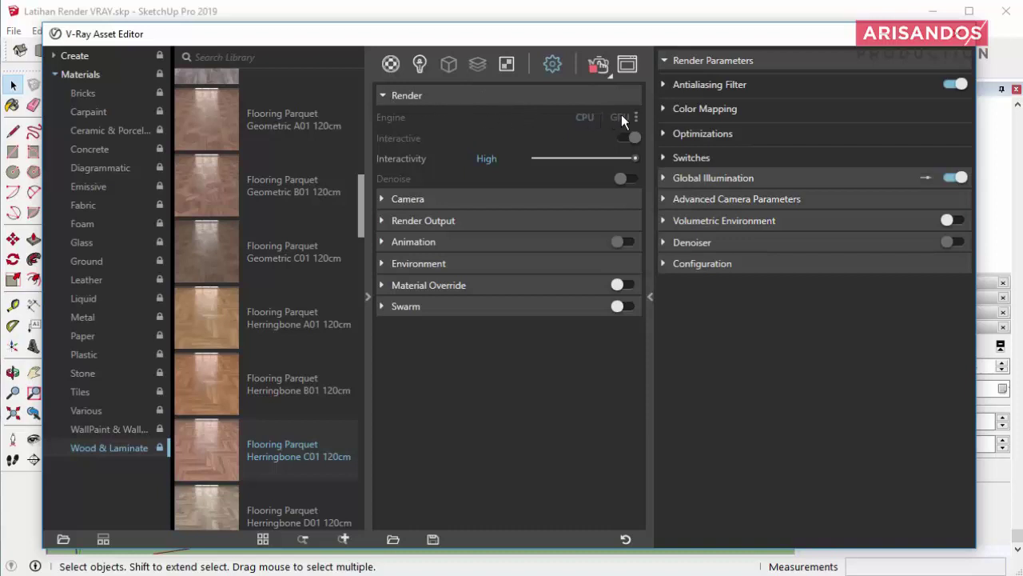
drag(560, 36, 565, 35)
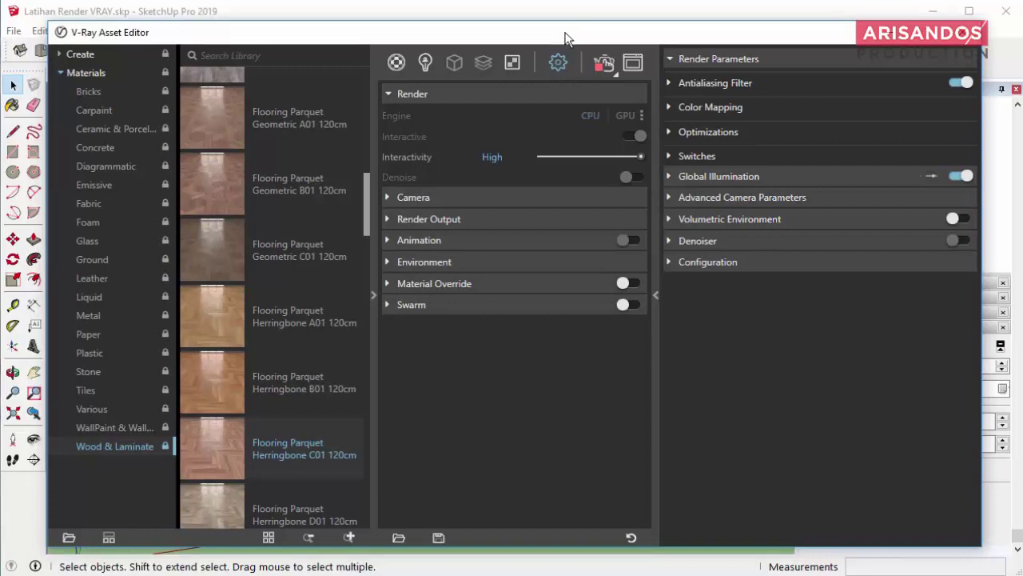
drag(565, 33, 582, 30)
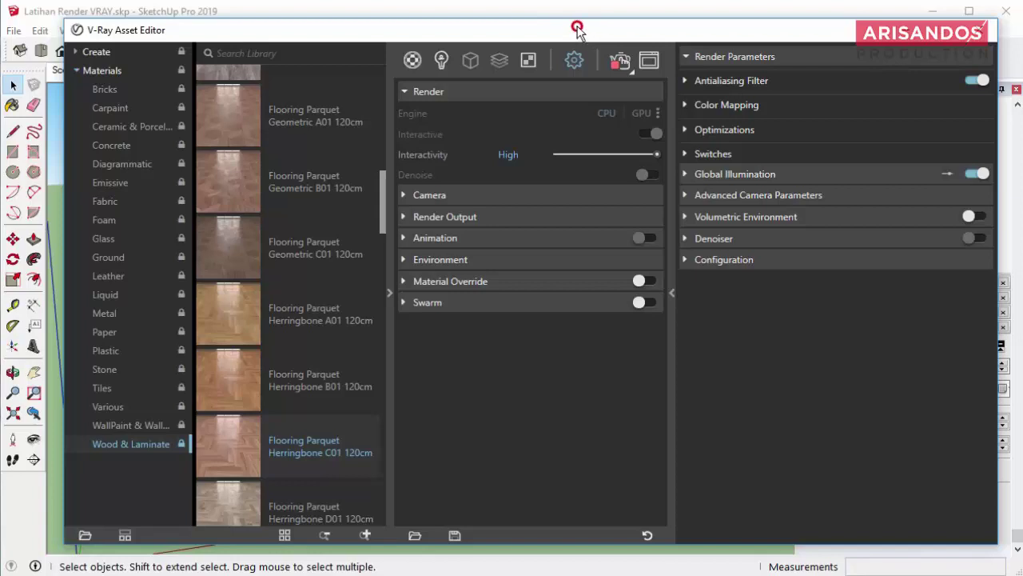
drag(583, 35, 570, 32)
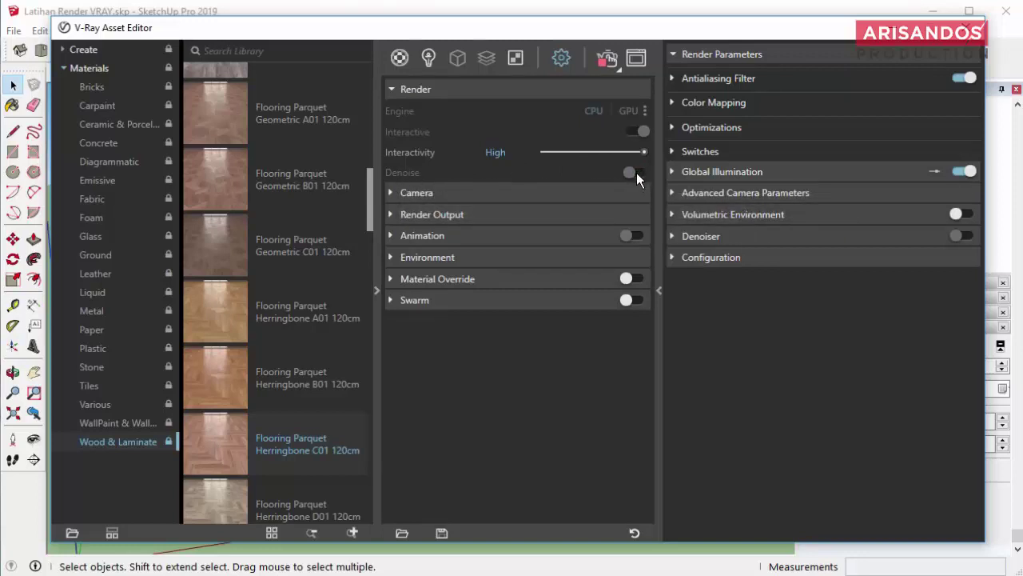
drag(624, 38, 555, 39)
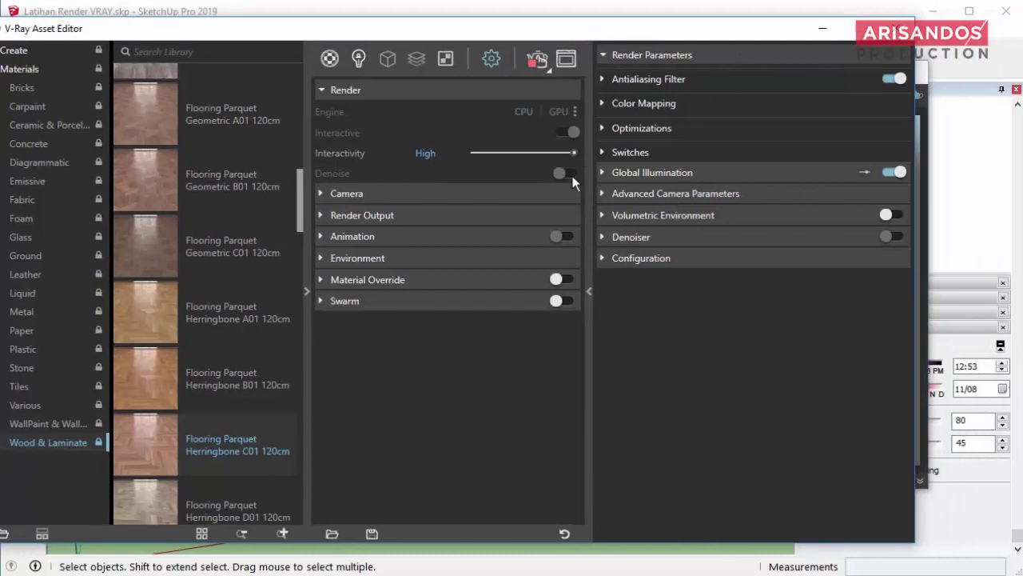
Start the V-Ray interactive render from the render settings.
click(926, 96)
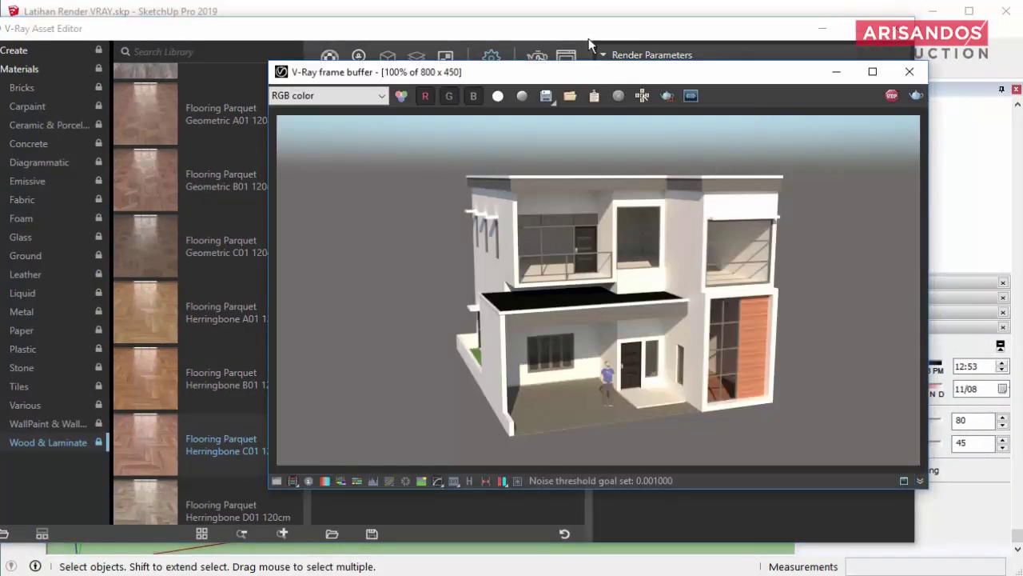
click(557, 54)
click(536, 60)
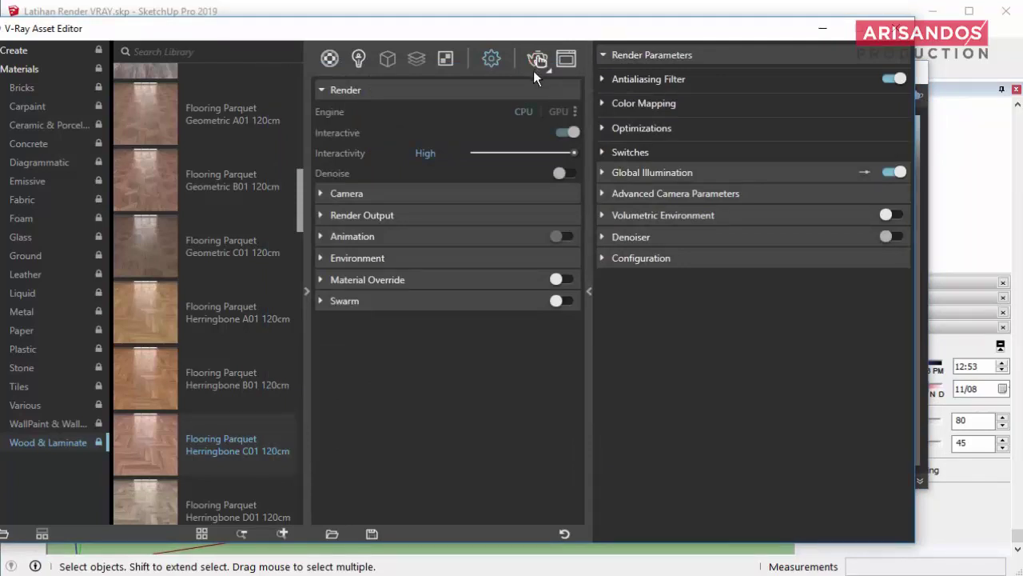
Turn on Denoise and raise the denoiser's Update Frequency to 100.
click(570, 172)
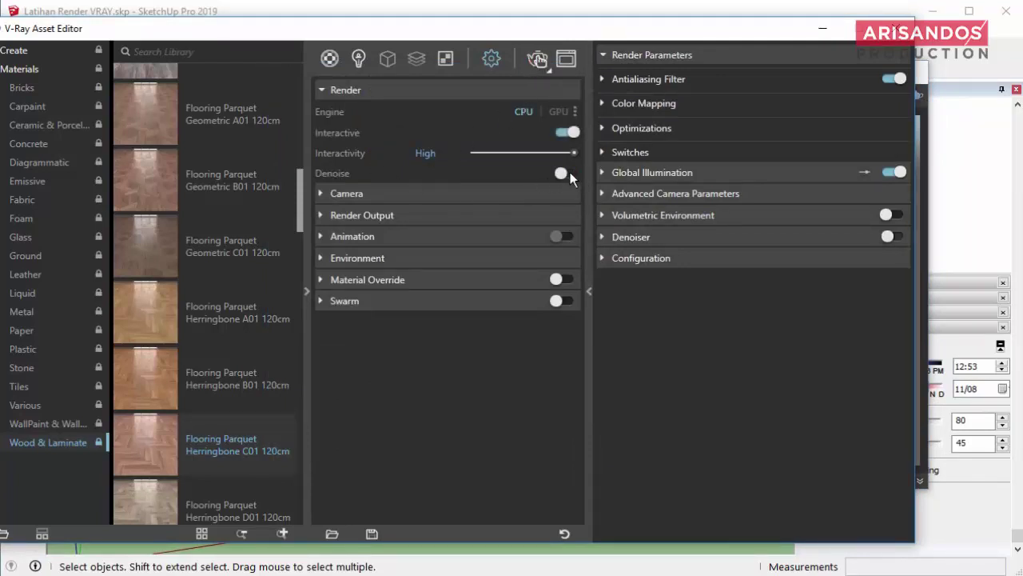
click(603, 237)
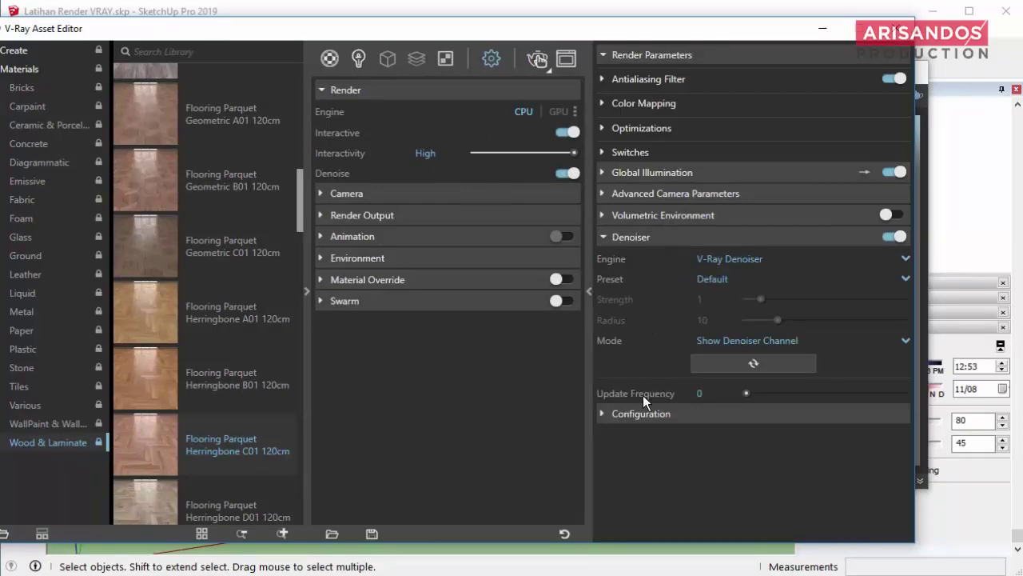
drag(746, 397, 904, 391)
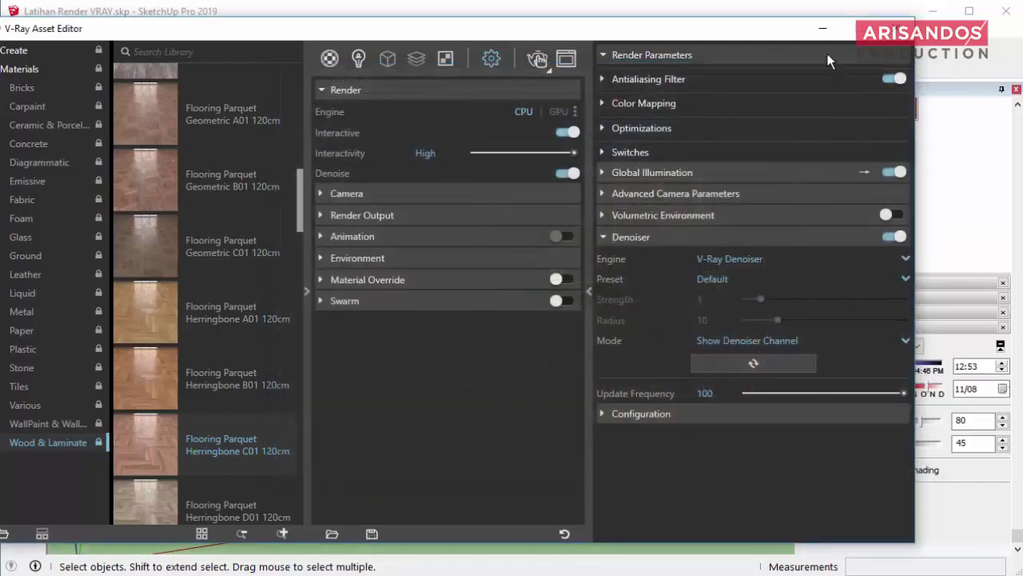
click(823, 29)
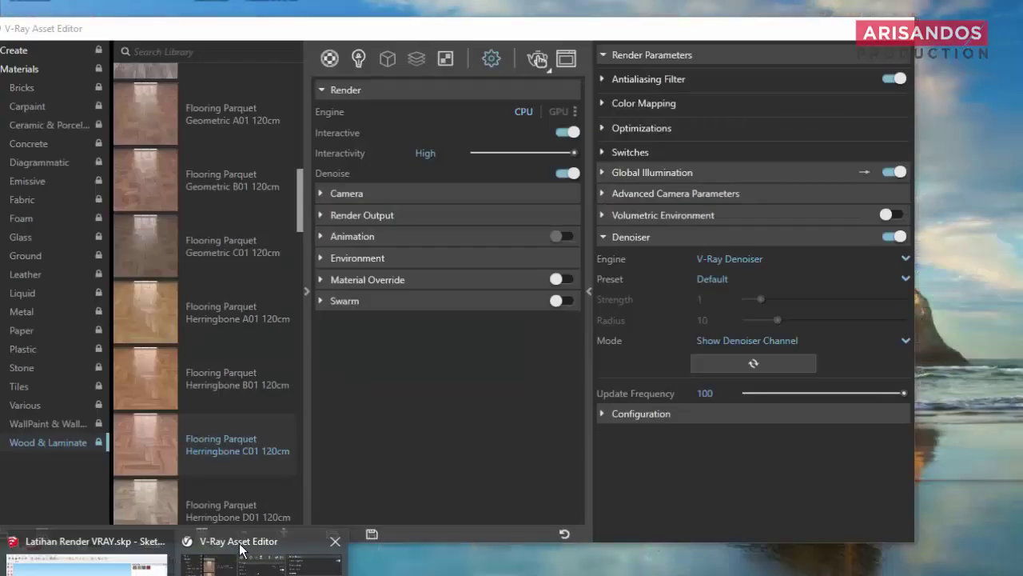
Move the Asset Editor aside while the frame buffer finishes the denoised house render, then restore it.
click(239, 548)
click(538, 59)
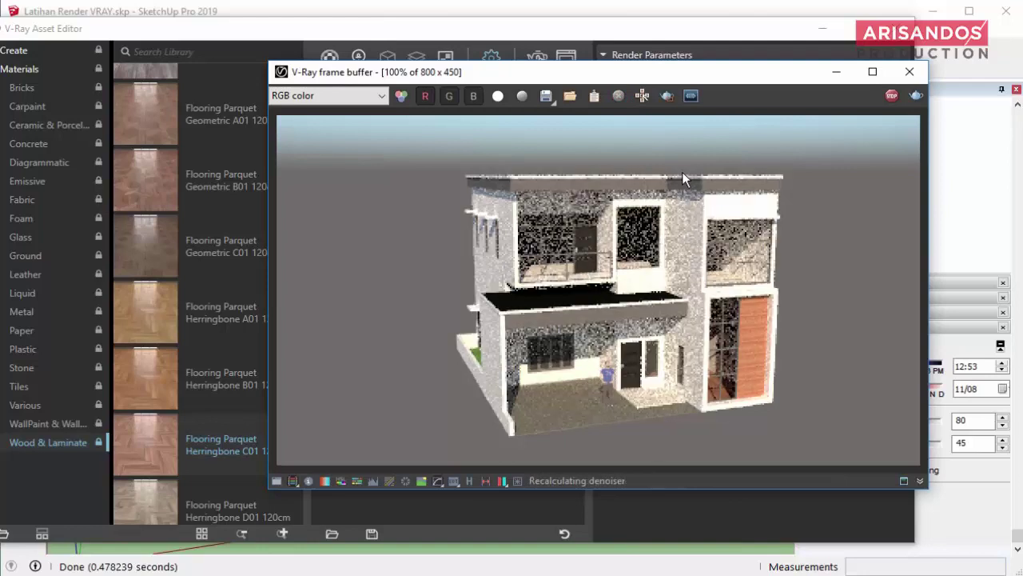
click(541, 37)
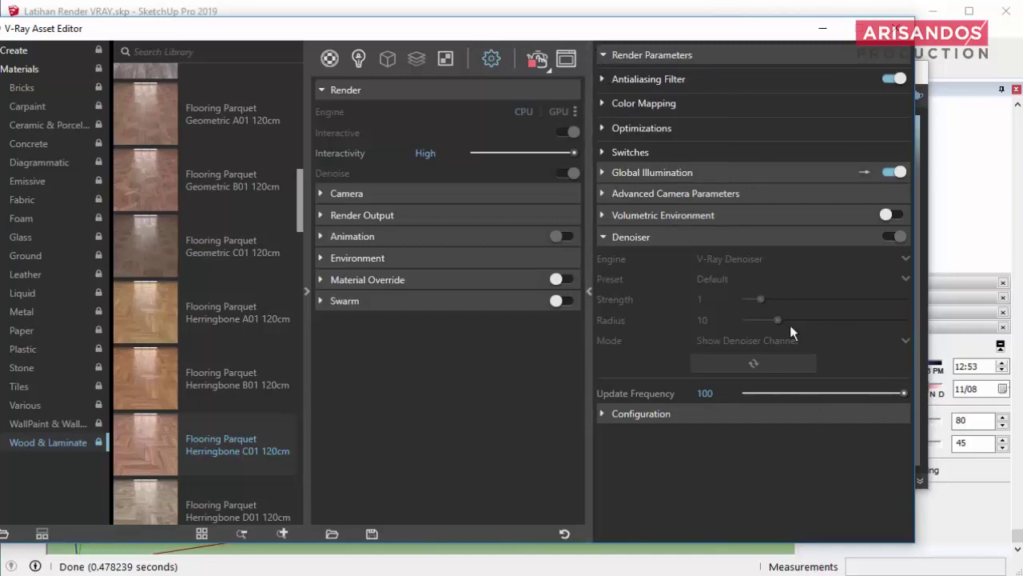
drag(671, 27, 676, 352)
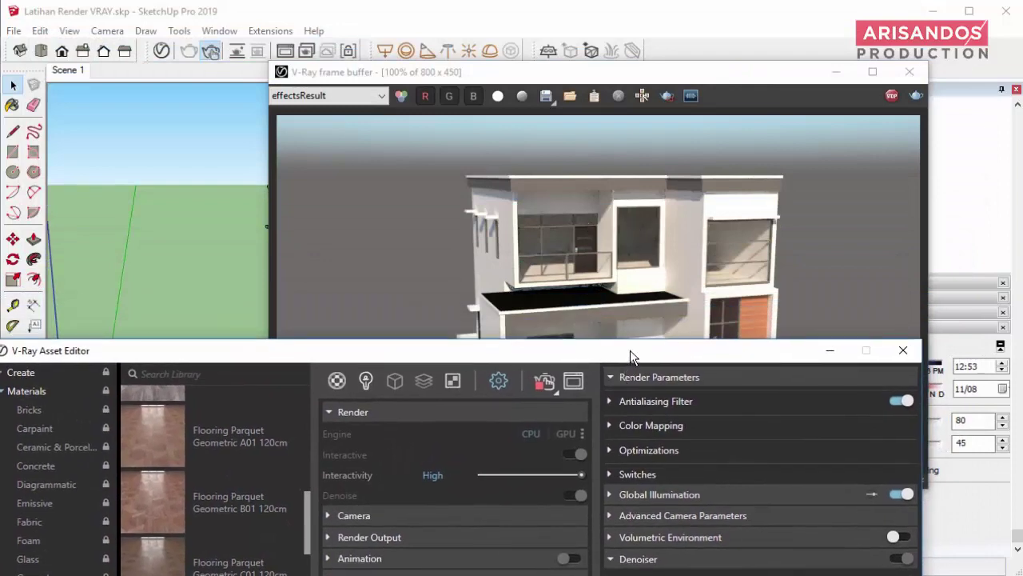
drag(626, 358, 712, 49)
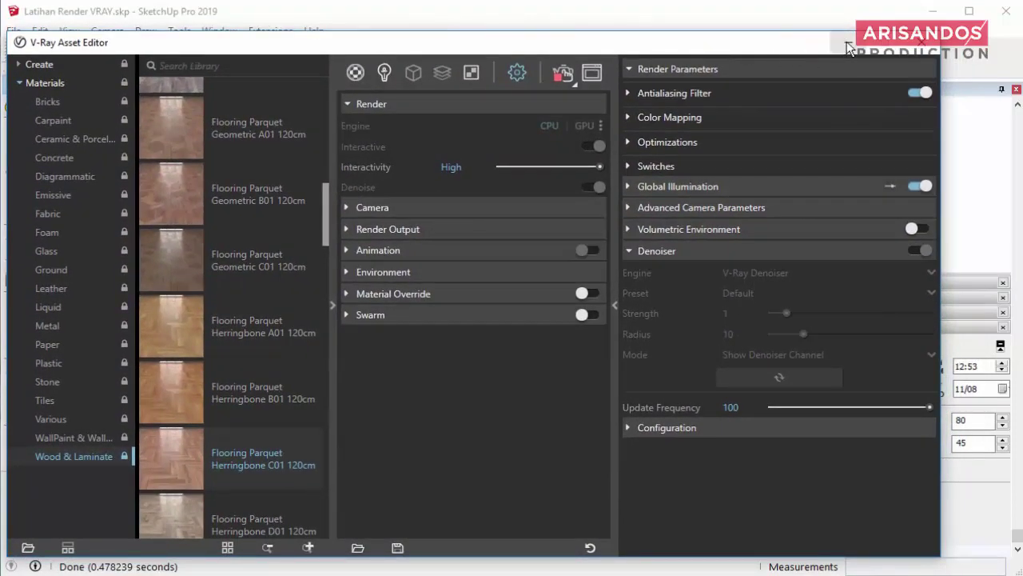
click(849, 41)
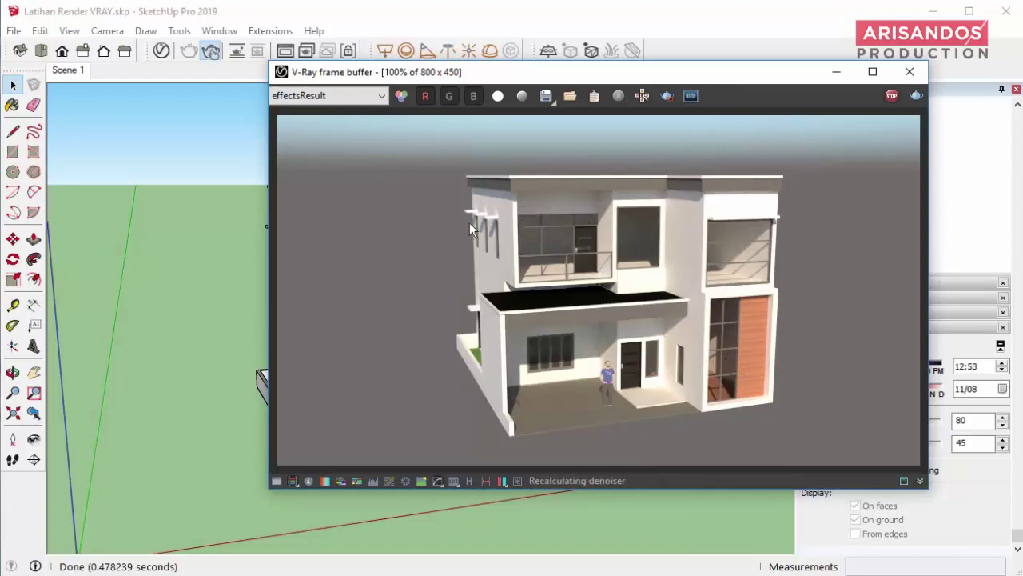
mouse_move(264, 544)
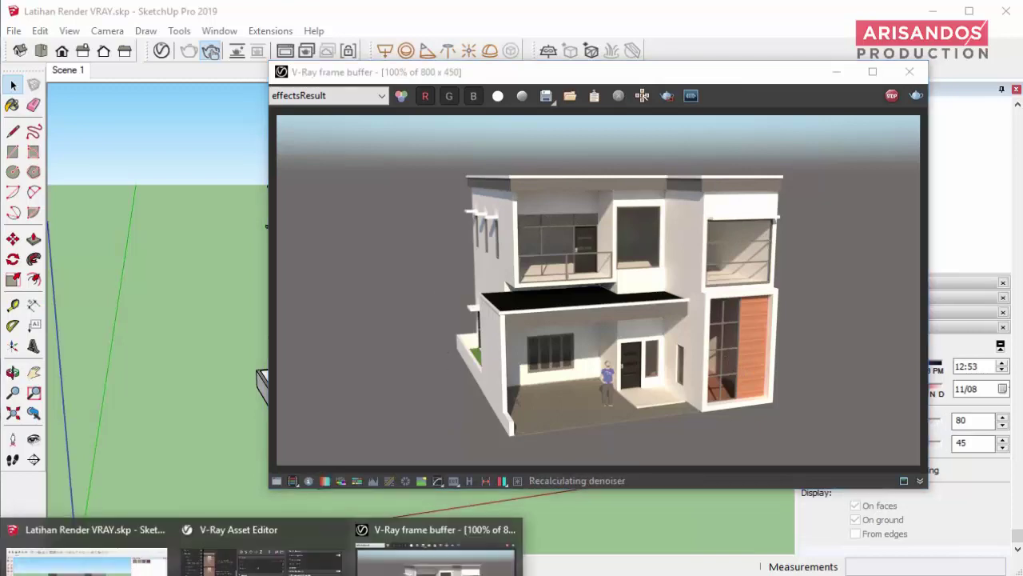
click(272, 534)
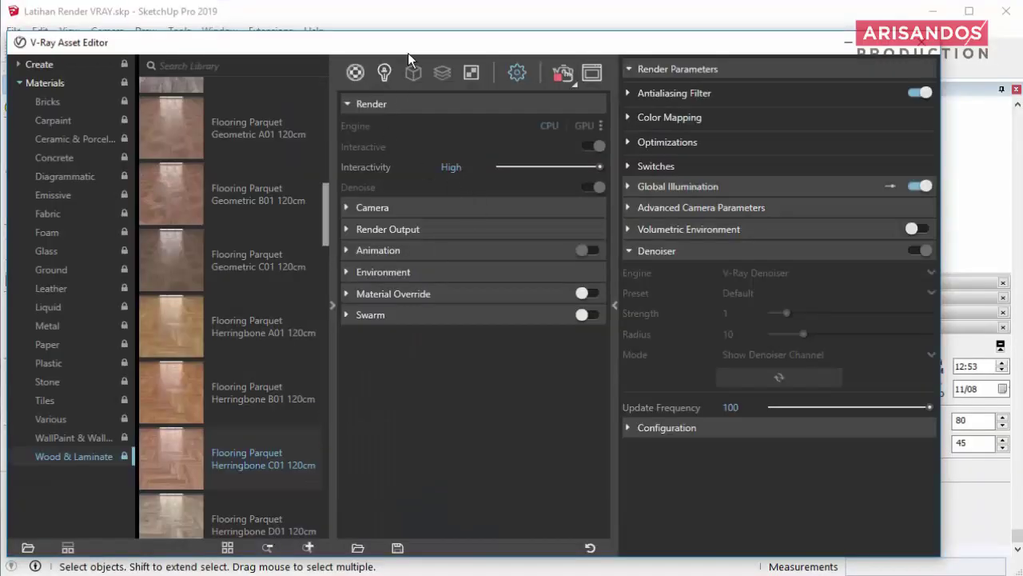
drag(407, 48, 443, 29)
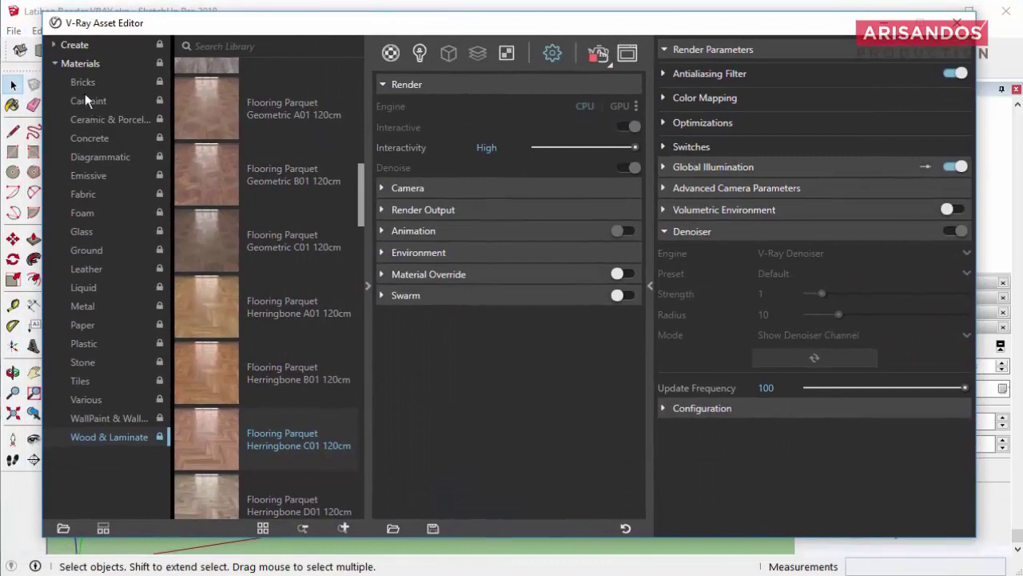
Expand the library's Create category and browse the creatable material and geometry types.
click(55, 45)
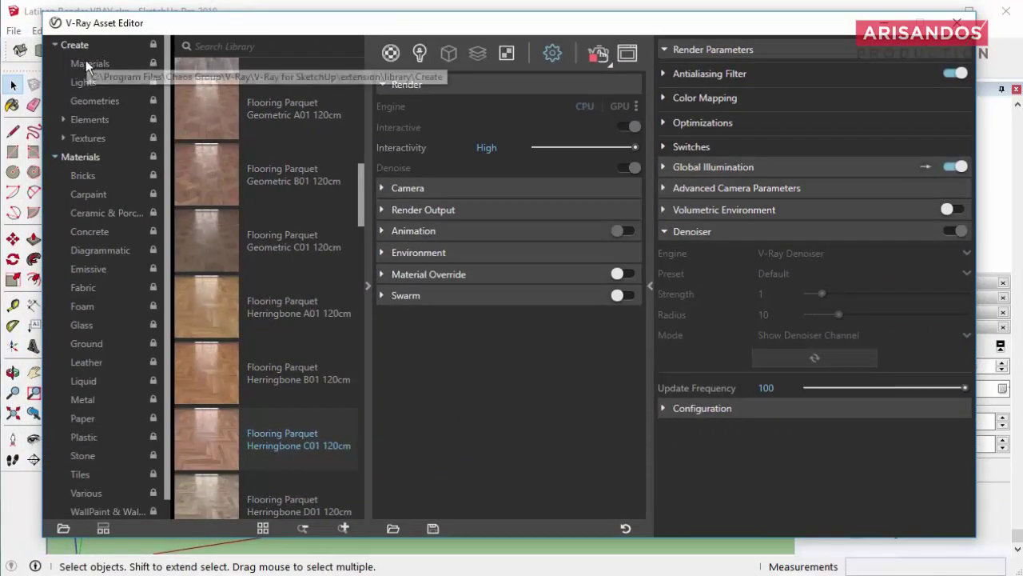
click(88, 64)
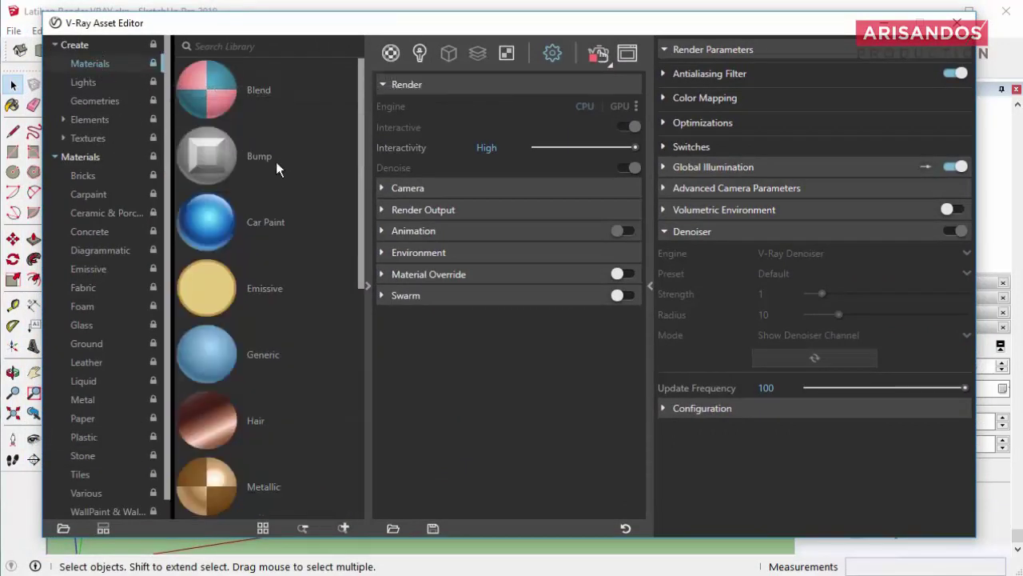
scroll(280, 200, down, 1)
scroll(286, 233, down, 2)
click(97, 102)
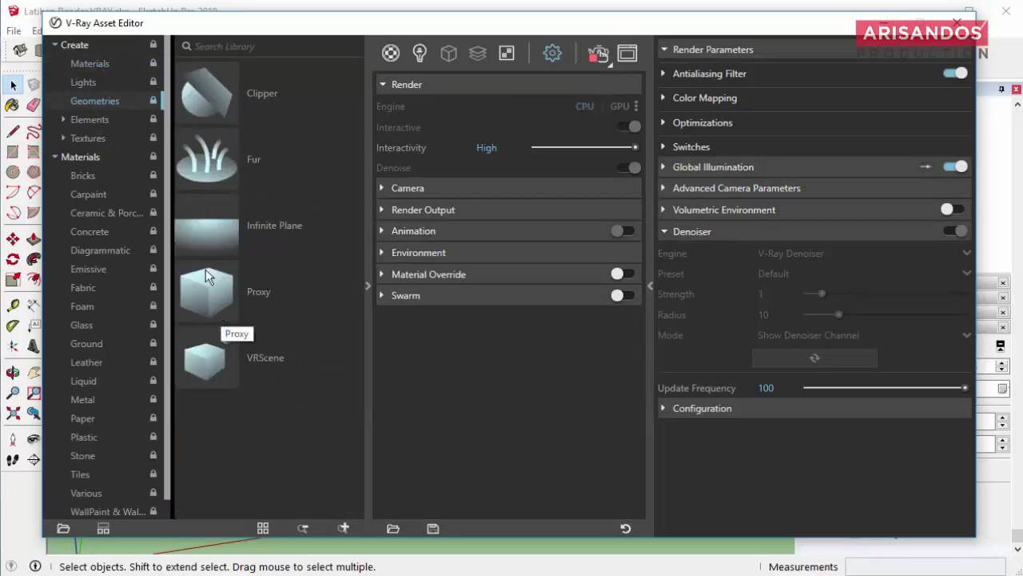
Browse the texture types and the Bricks materials, then close the V-Ray Asset Editor.
click(98, 139)
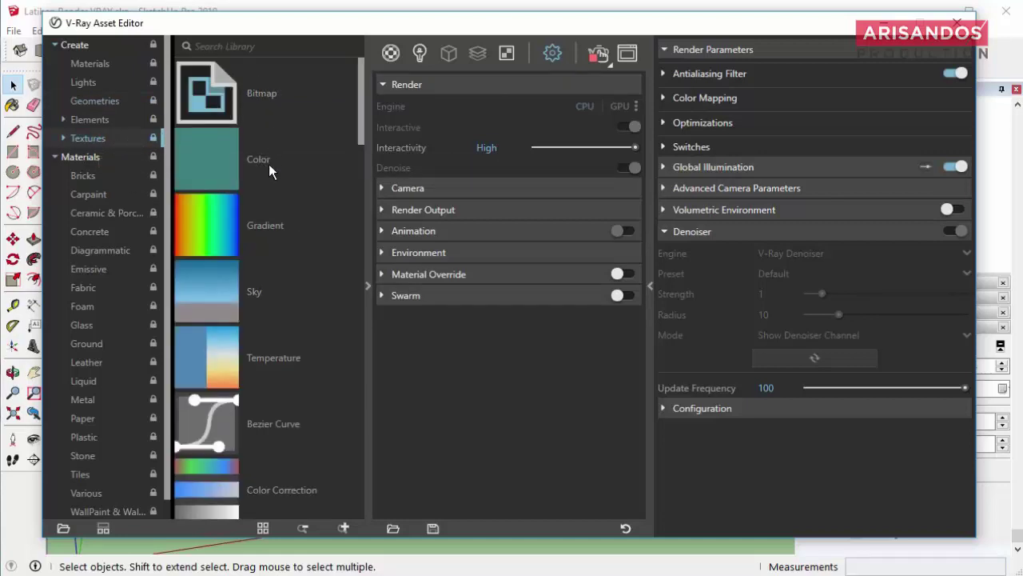
scroll(246, 233, down, 2)
scroll(259, 305, down, 3)
scroll(240, 264, up, 5)
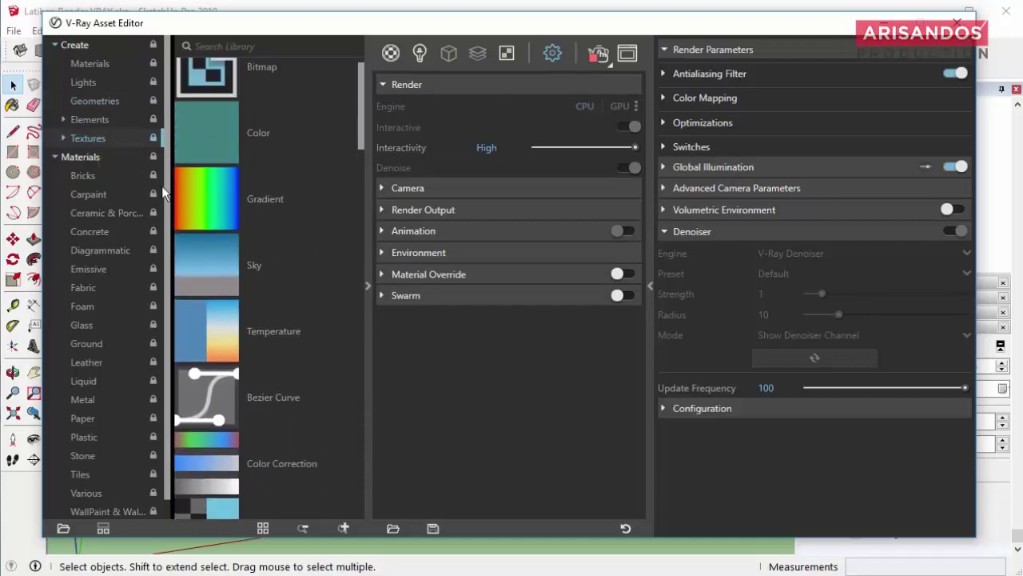
click(77, 158)
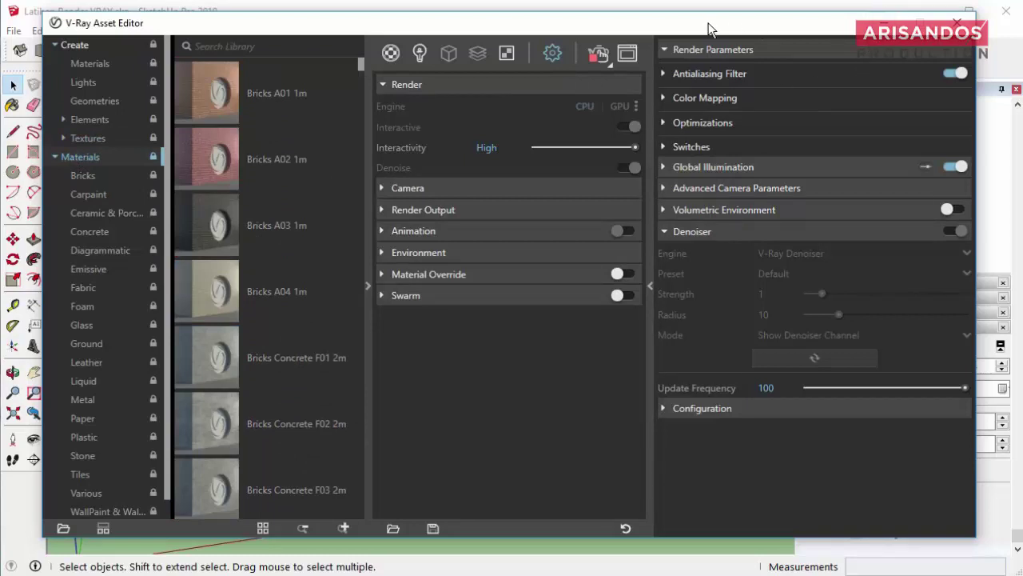
mouse_move(706, 25)
mouse_down()
mouse_move(718, 24)
mouse_move(717, 37)
mouse_up()
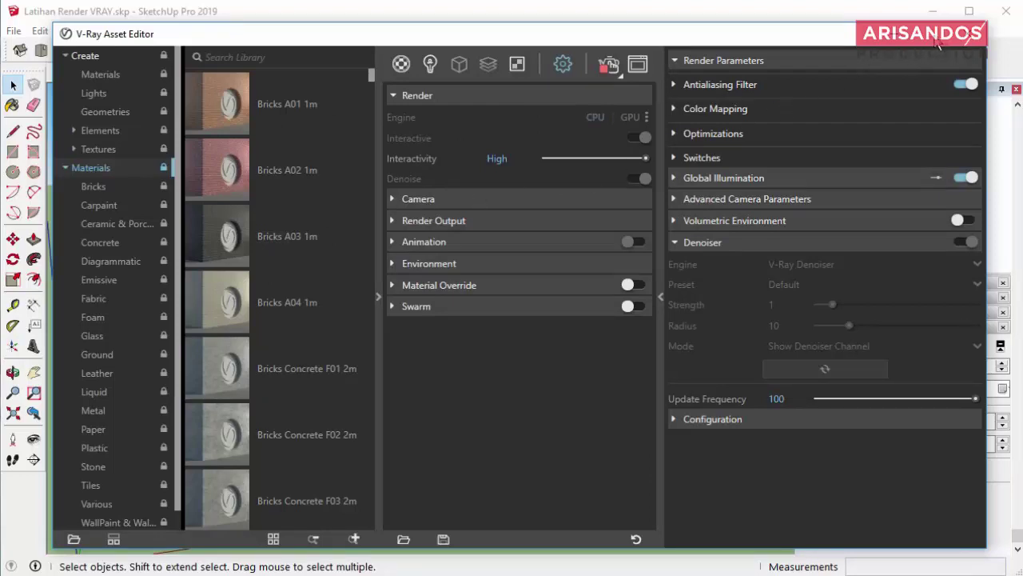
click(971, 34)
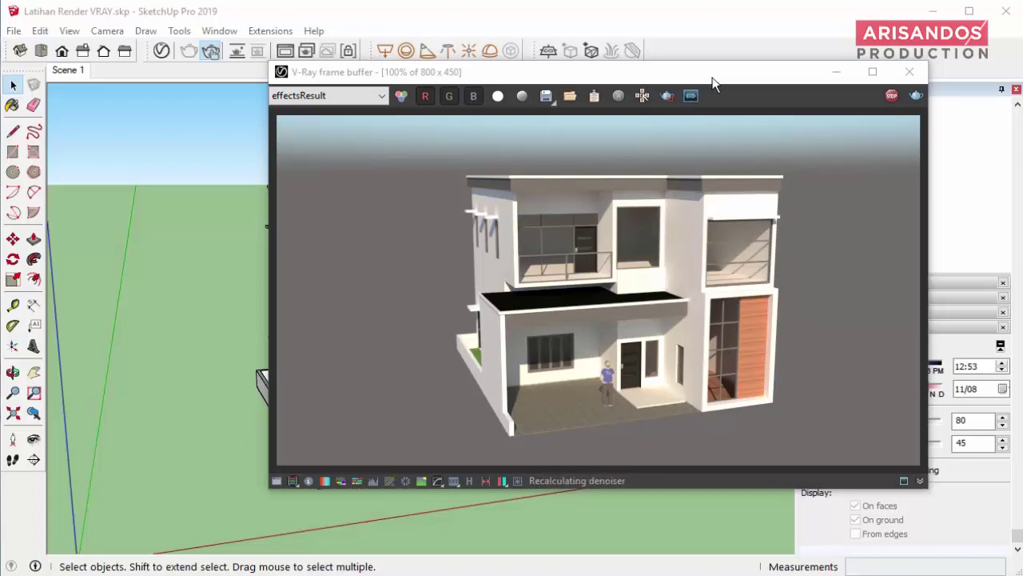
Reopen the V-Ray Asset Editor from the taskbar and position it above the rendered house preview.
drag(710, 73, 693, 72)
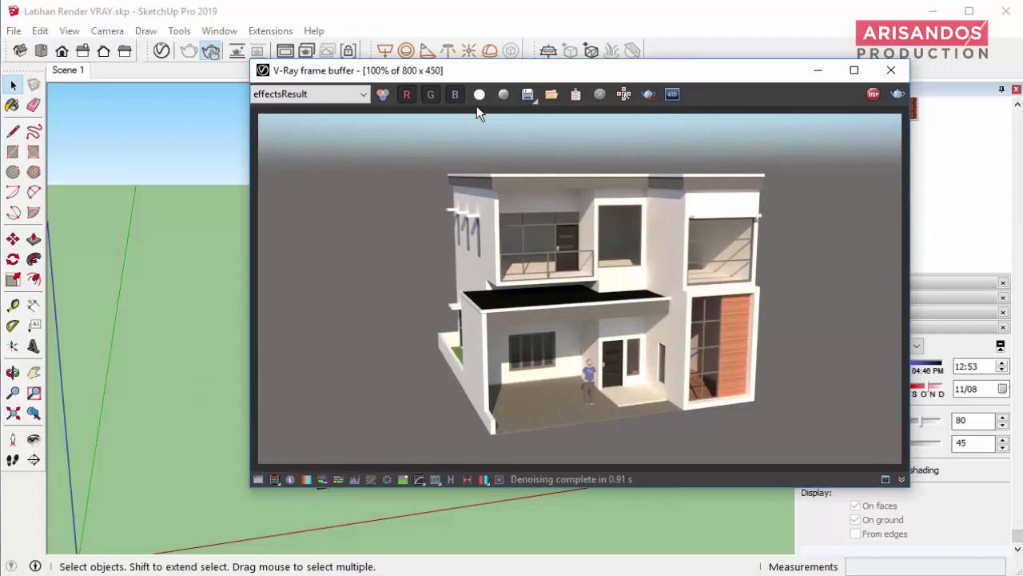
drag(521, 72, 541, 69)
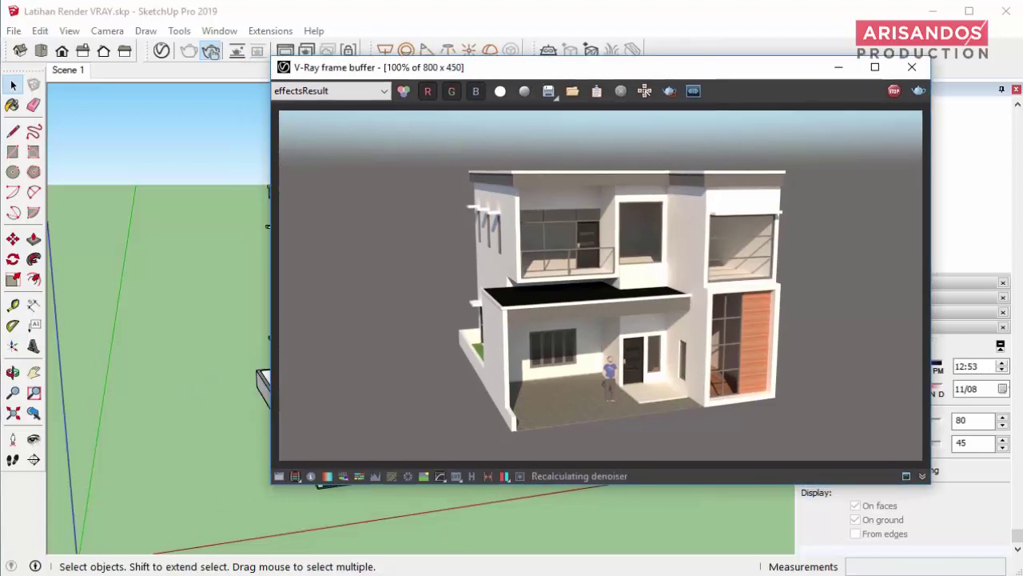
click(211, 569)
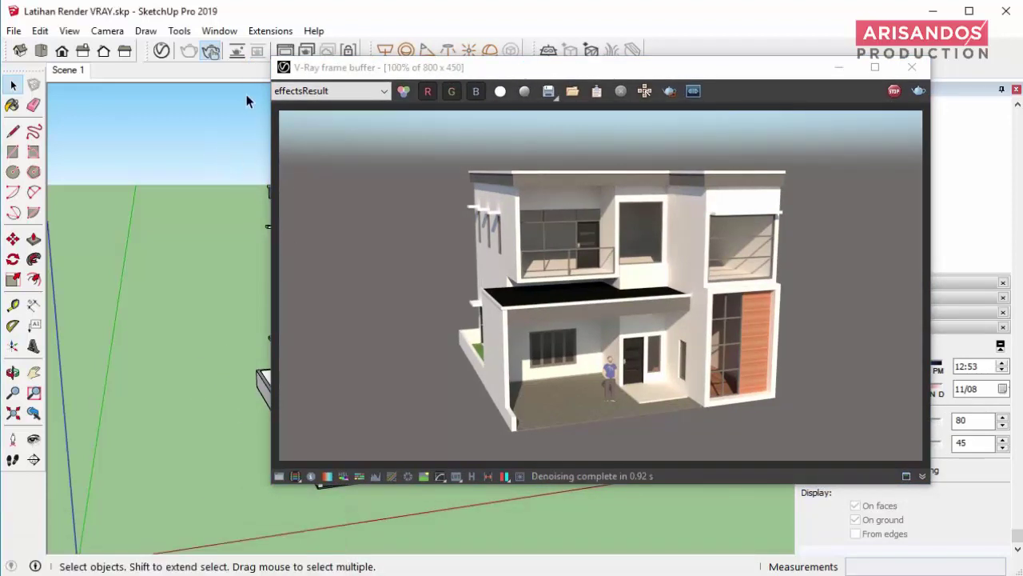
click(161, 50)
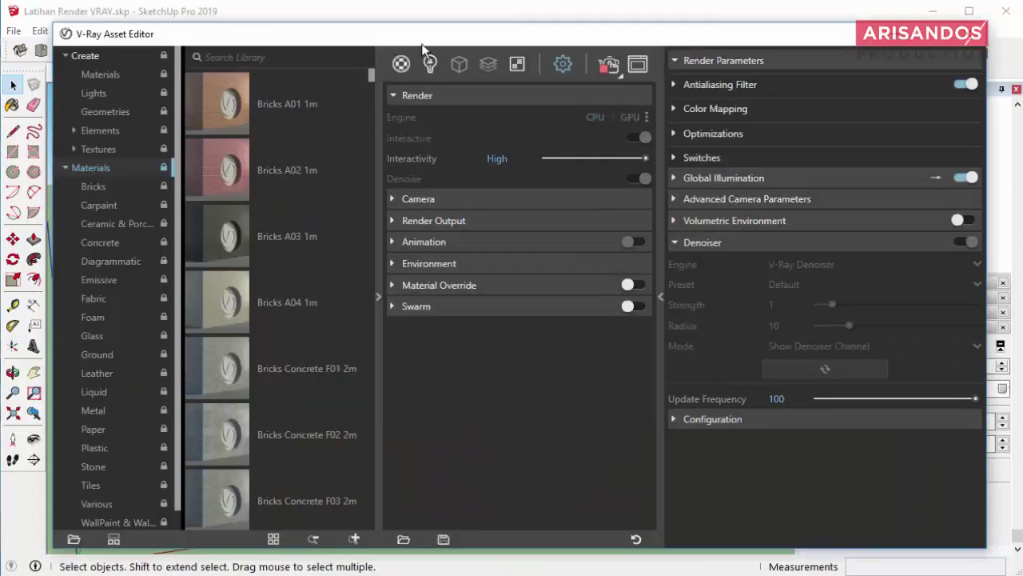
drag(426, 37, 421, 19)
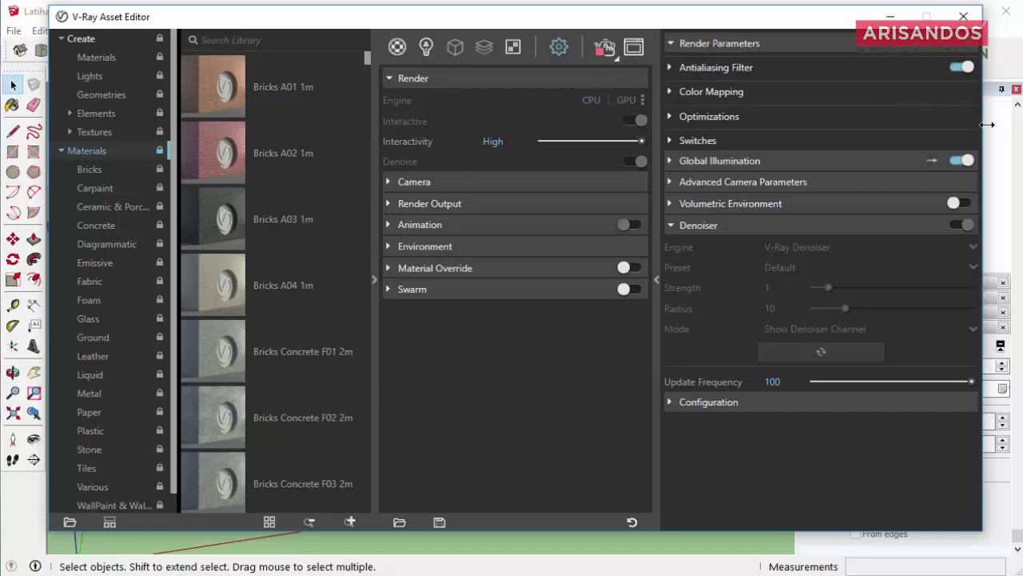
drag(831, 17, 789, 126)
mouse_move(737, 286)
mouse_down()
mouse_move(618, 402)
mouse_move(622, 392)
mouse_up()
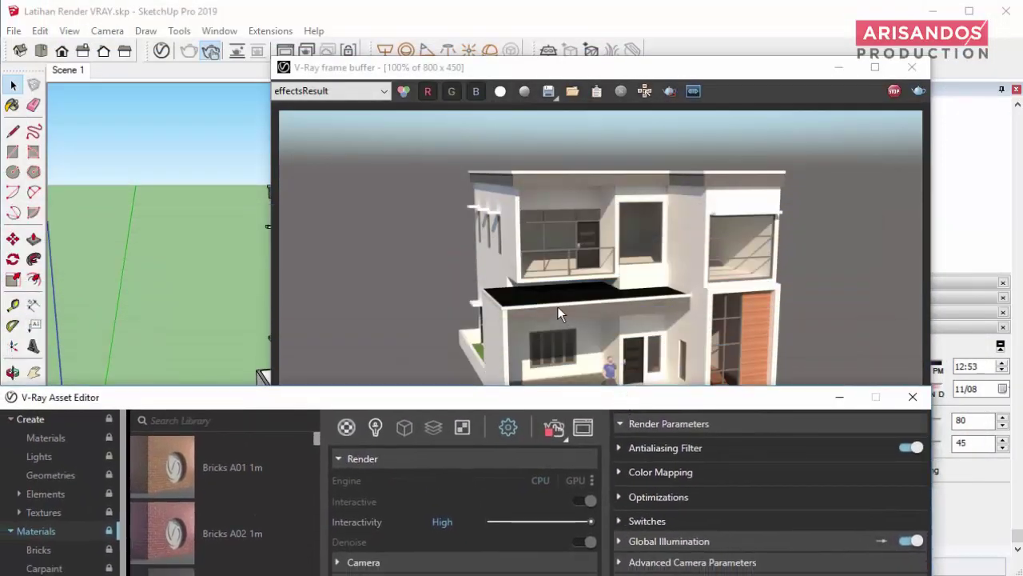
click(608, 138)
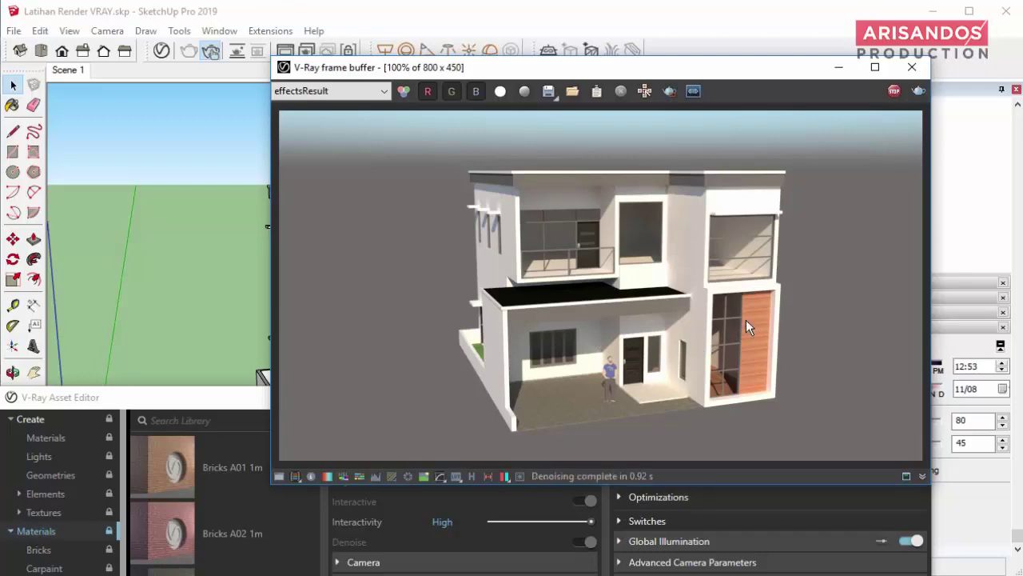
click(229, 401)
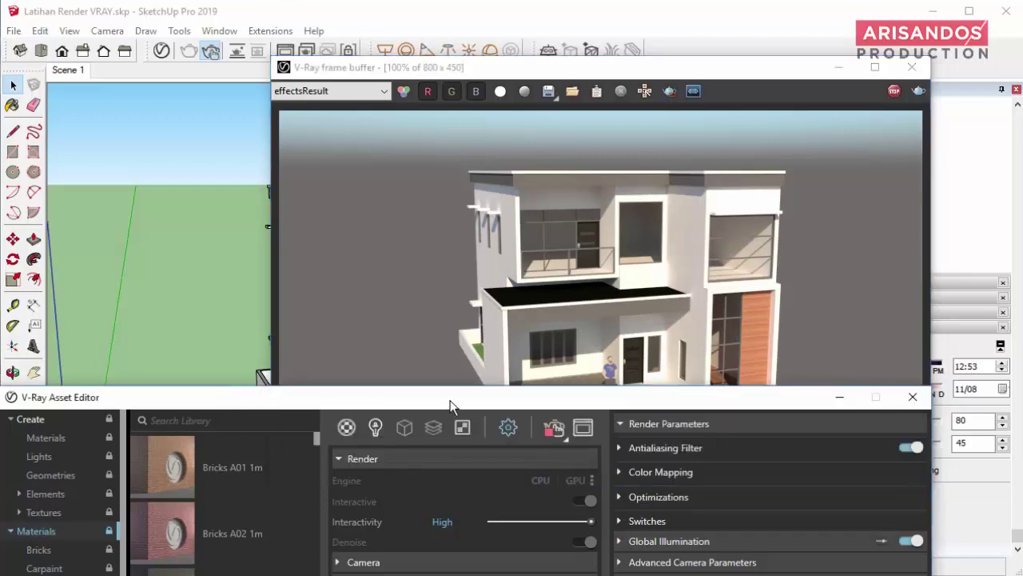
drag(447, 404, 487, 22)
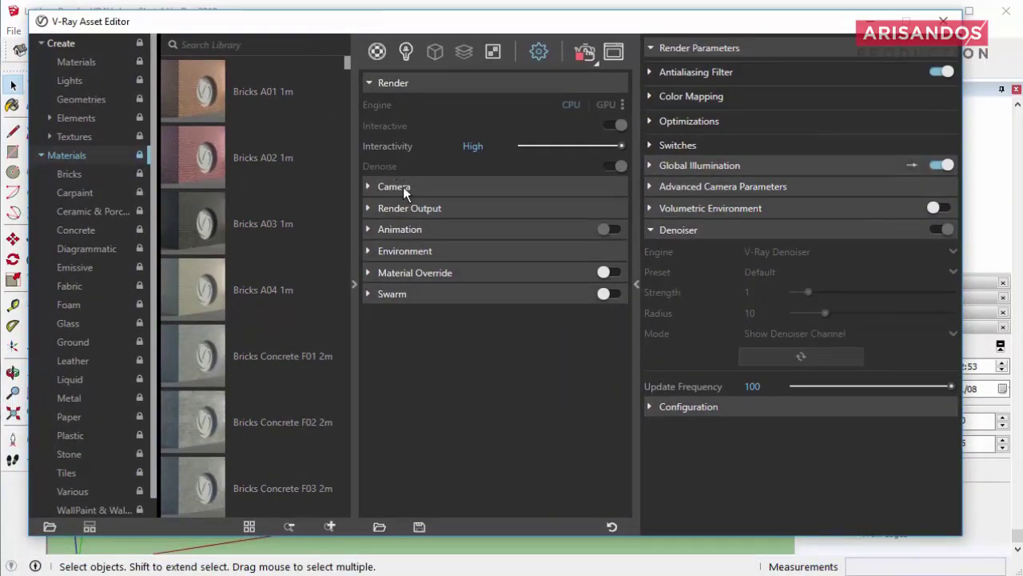
Expand Camera and change the Exposure Value from 14.24 to 12 to brighten the render.
click(371, 186)
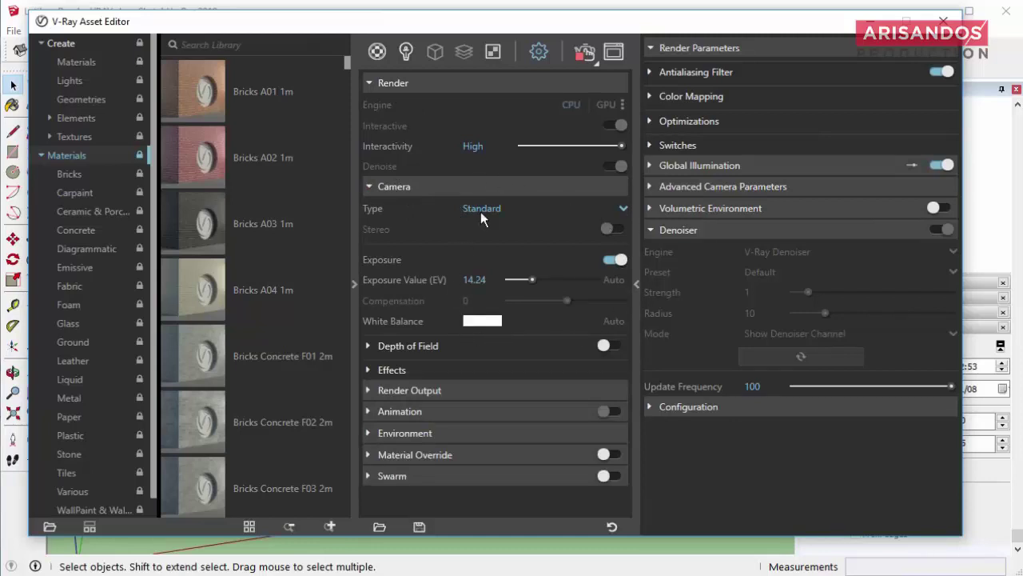
drag(511, 22, 549, 17)
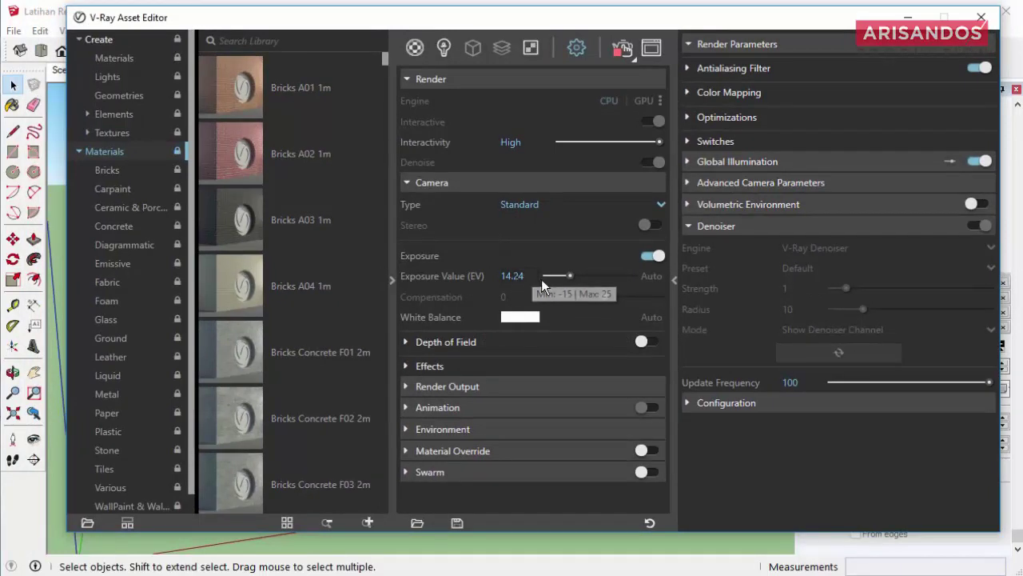
click(541, 278)
drag(531, 26, 496, 29)
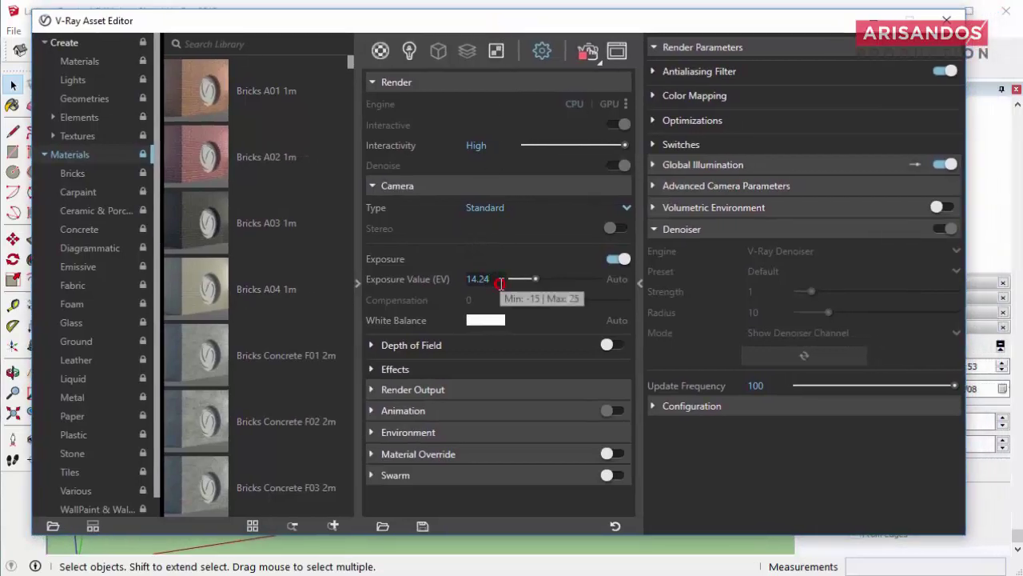
drag(489, 279, 464, 279)
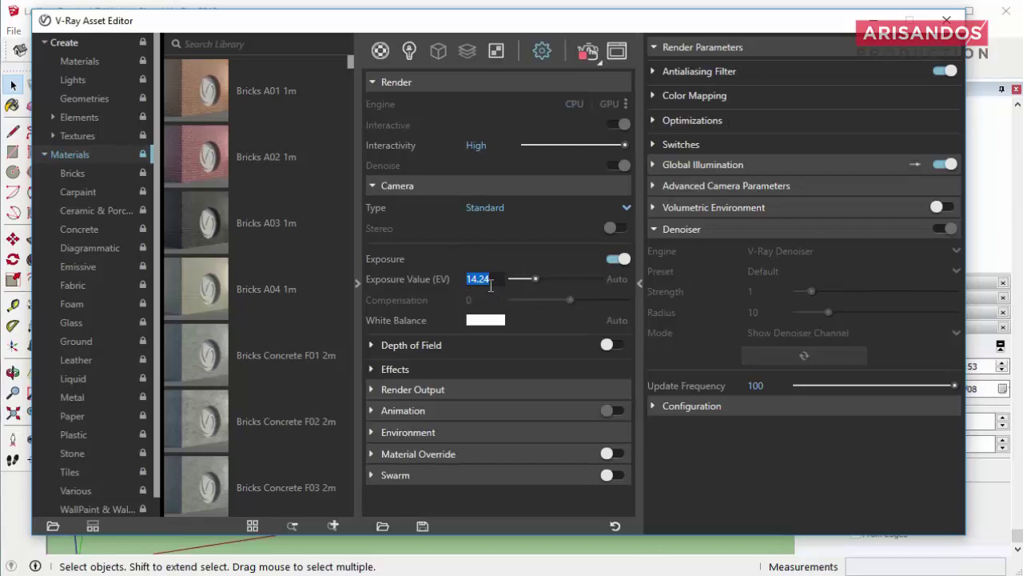
text(12)
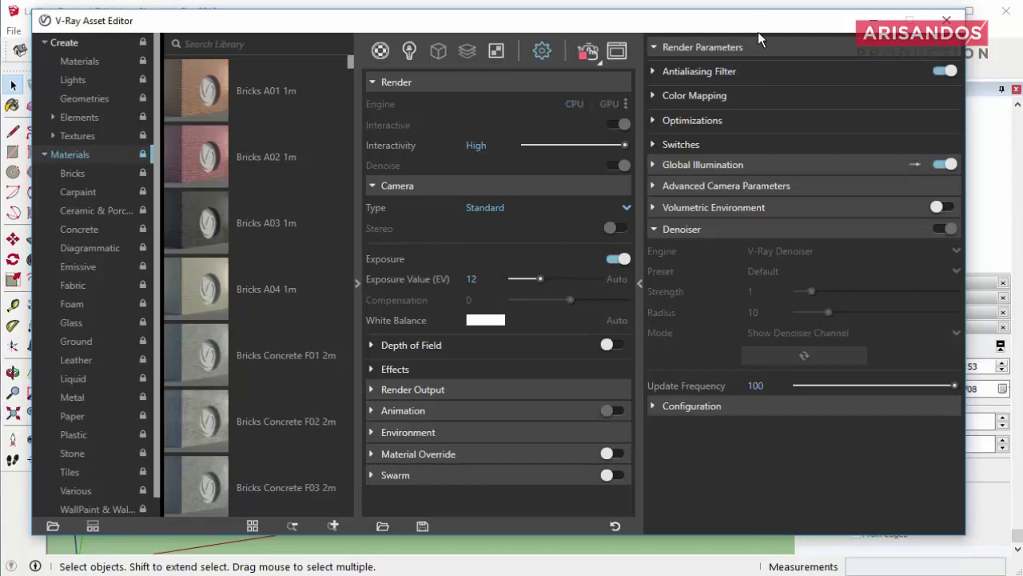
mouse_move(758, 25)
mouse_down()
mouse_move(676, 196)
mouse_move(668, 258)
mouse_up()
Replace the Exposure Value of 12 with 14.24 in the Camera settings.
click(719, 74)
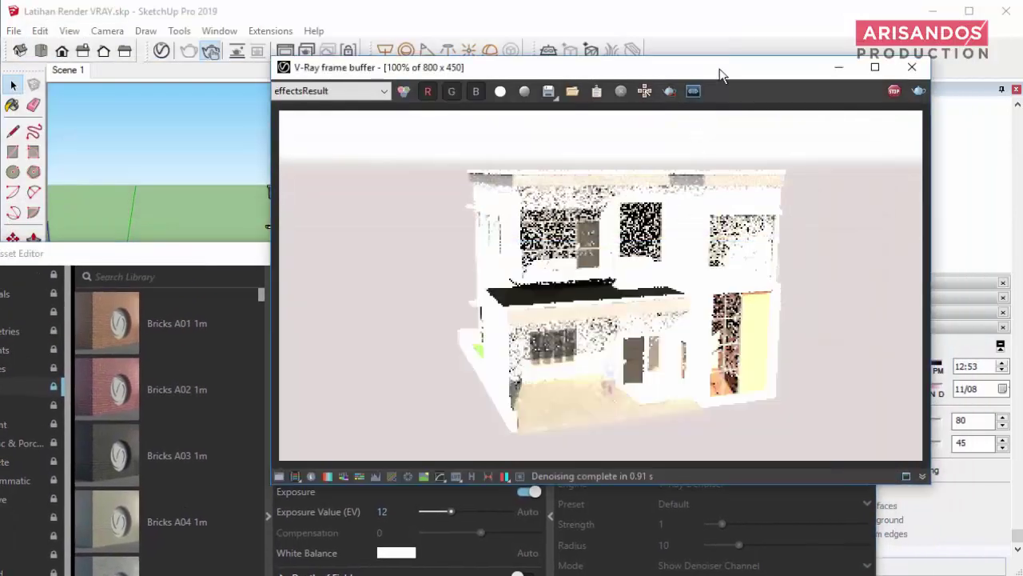
drag(221, 254, 247, 264)
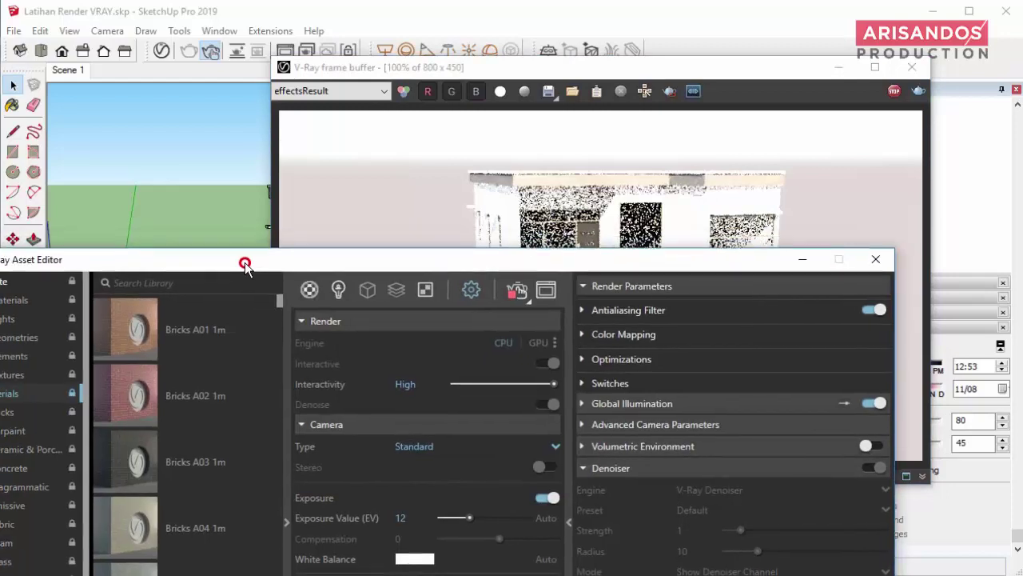
click(742, 76)
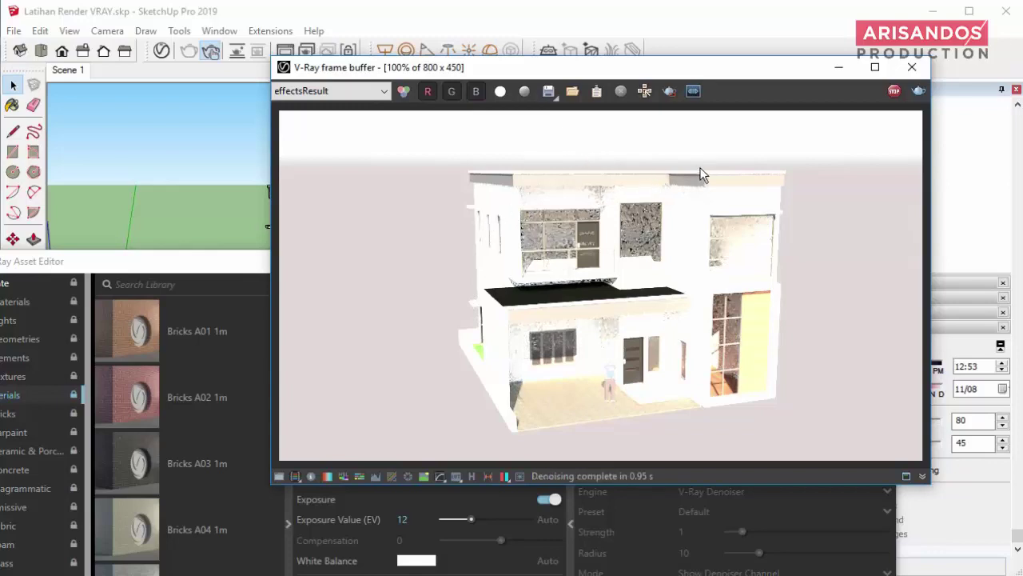
click(245, 261)
drag(293, 260, 398, 87)
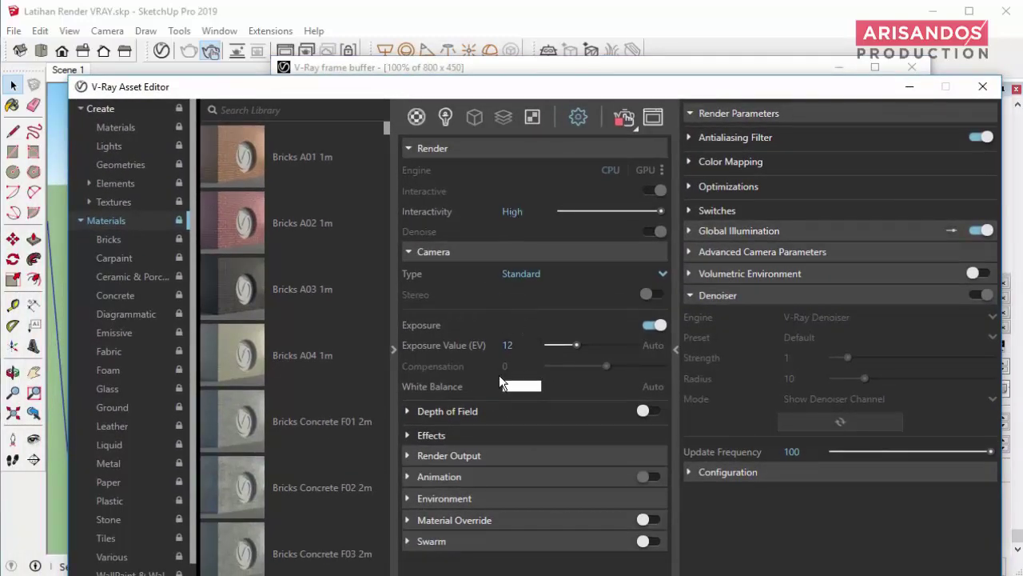
drag(530, 344, 490, 344)
text(24)
key(Return)
drag(696, 87, 667, 15)
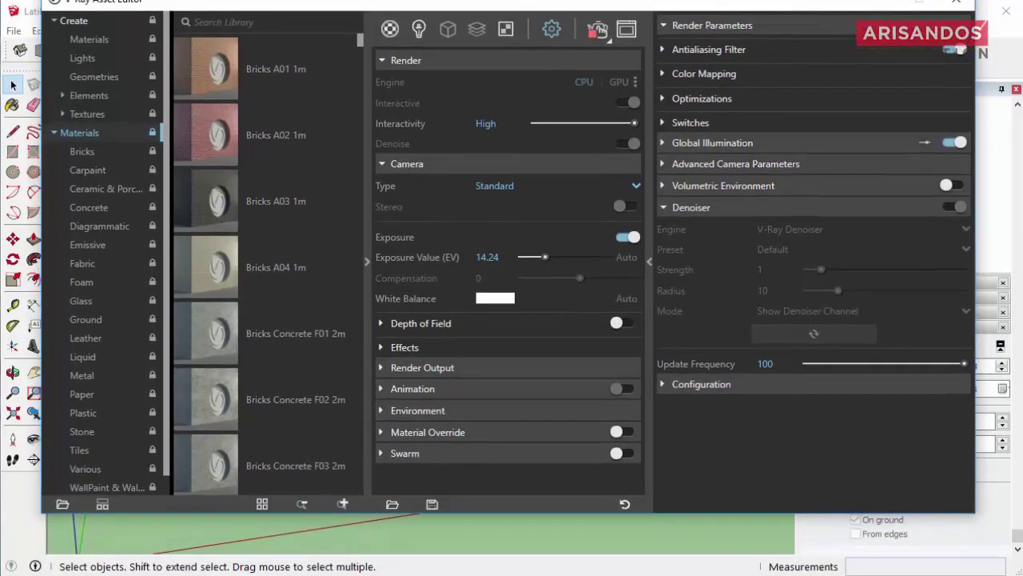
drag(811, 18, 815, 3)
Under Render Output, switch the aspect ratio to 4:3 - Picture, giving 600 x 450.
click(383, 367)
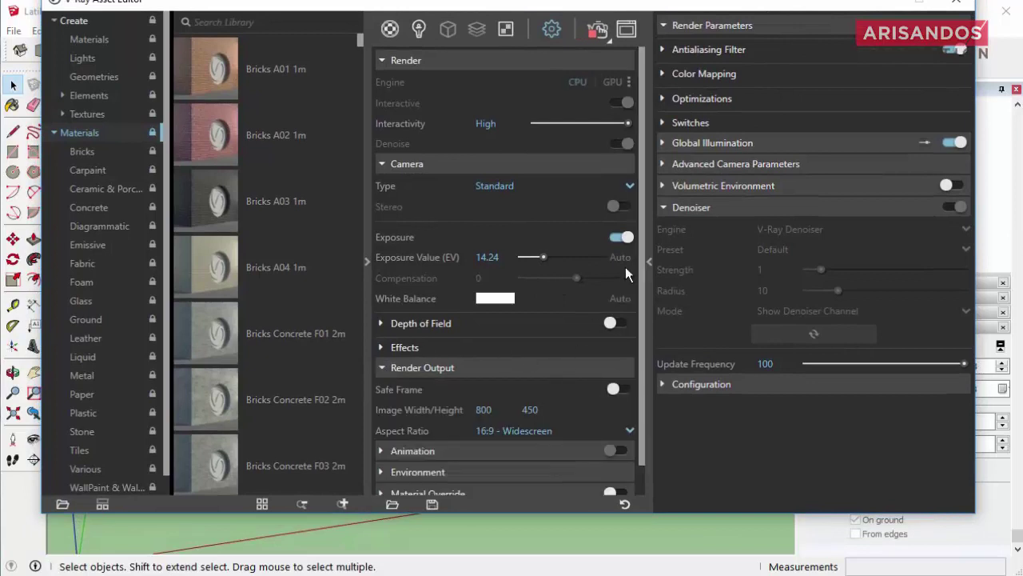
scroll(629, 232, down, 1)
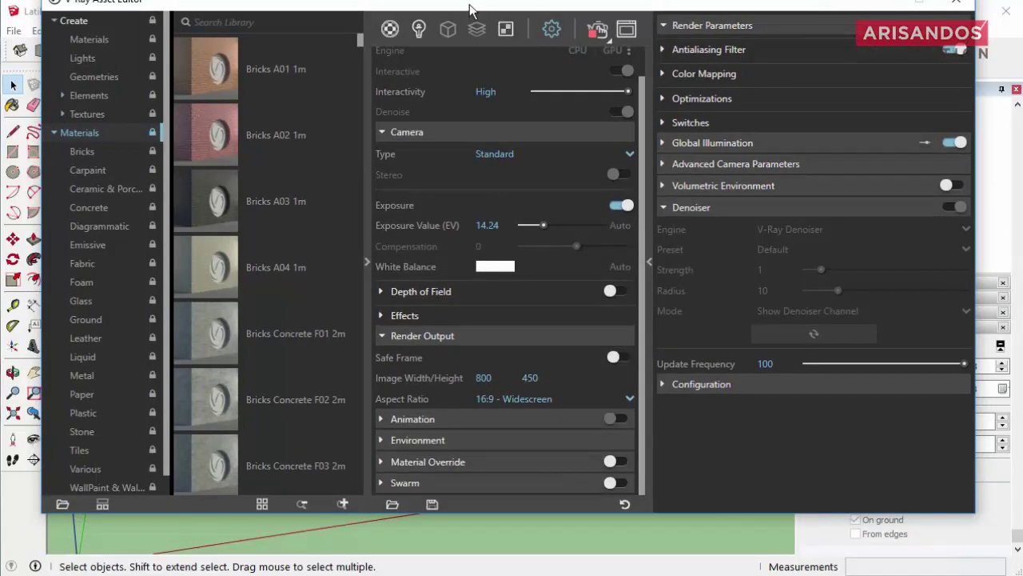
drag(469, 7, 450, 27)
click(461, 397)
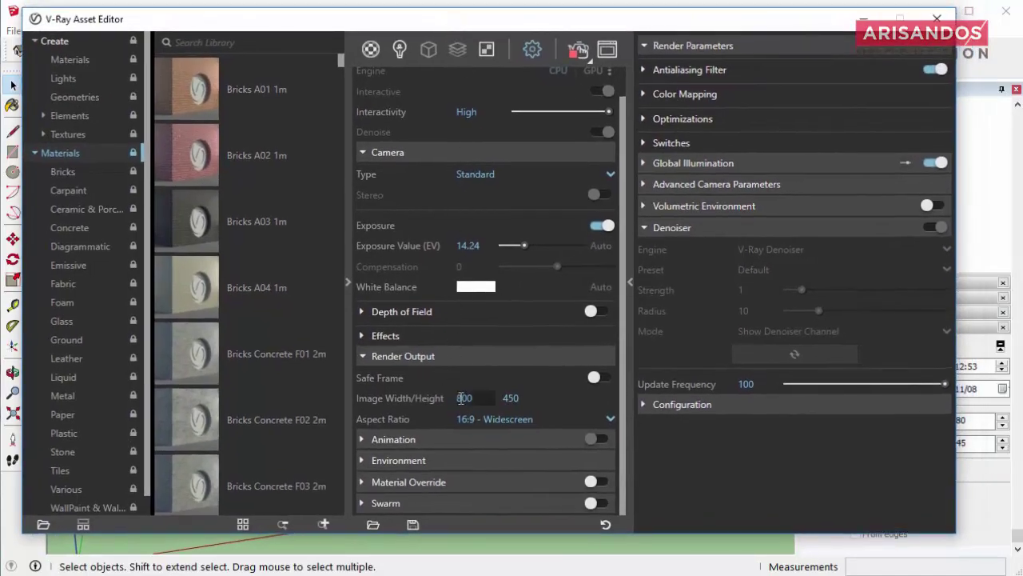
click(609, 419)
click(491, 318)
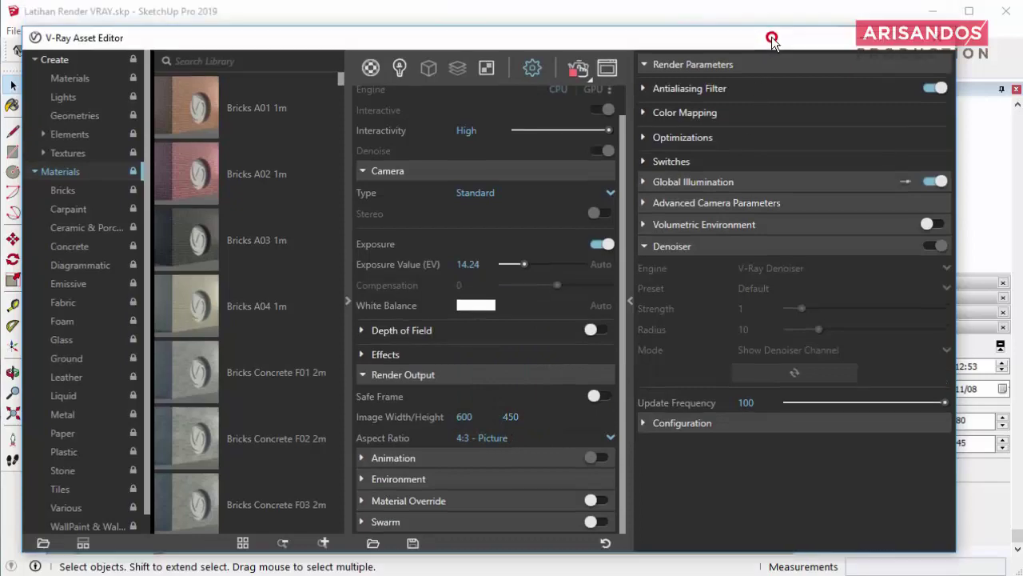
Re-render the house in the frame buffer at 600 x 450, then restore the Asset Editor.
drag(769, 24, 761, 74)
click(856, 67)
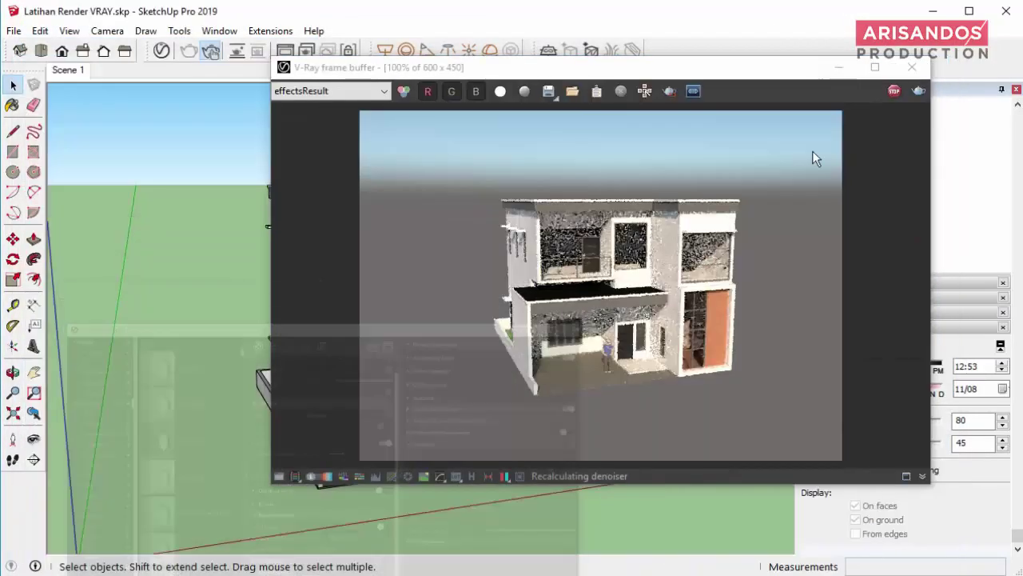
click(612, 70)
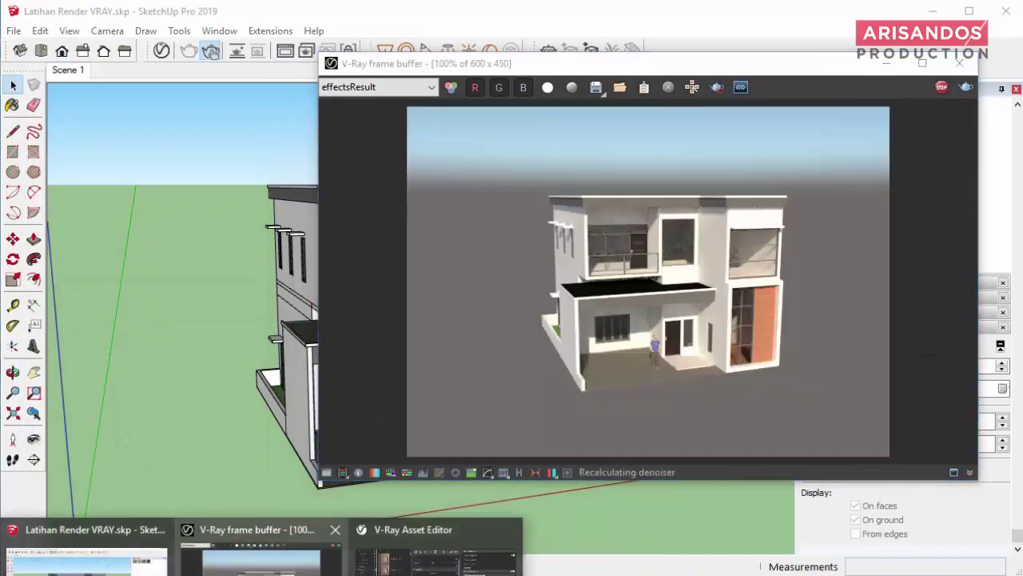
click(446, 530)
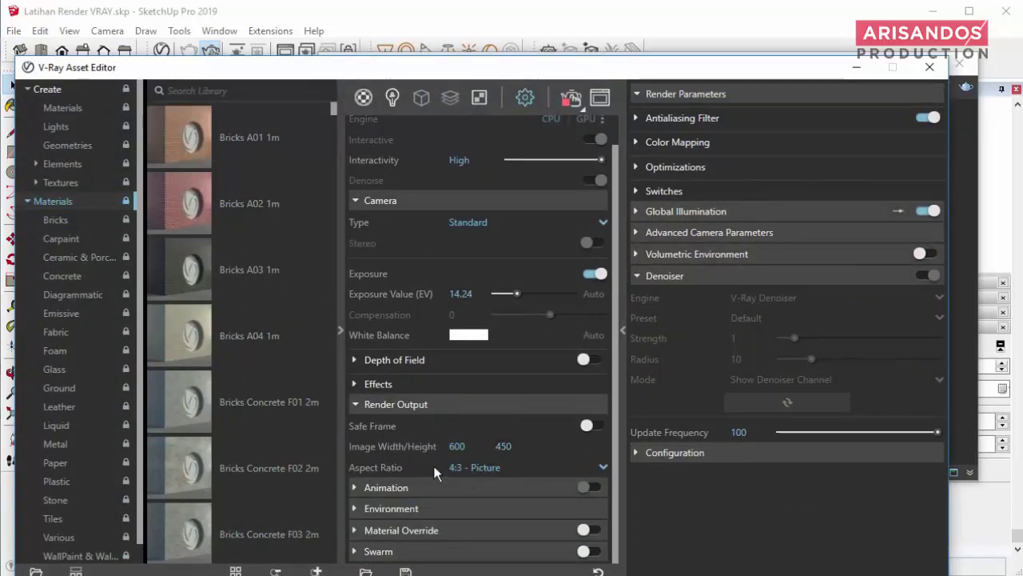
click(360, 486)
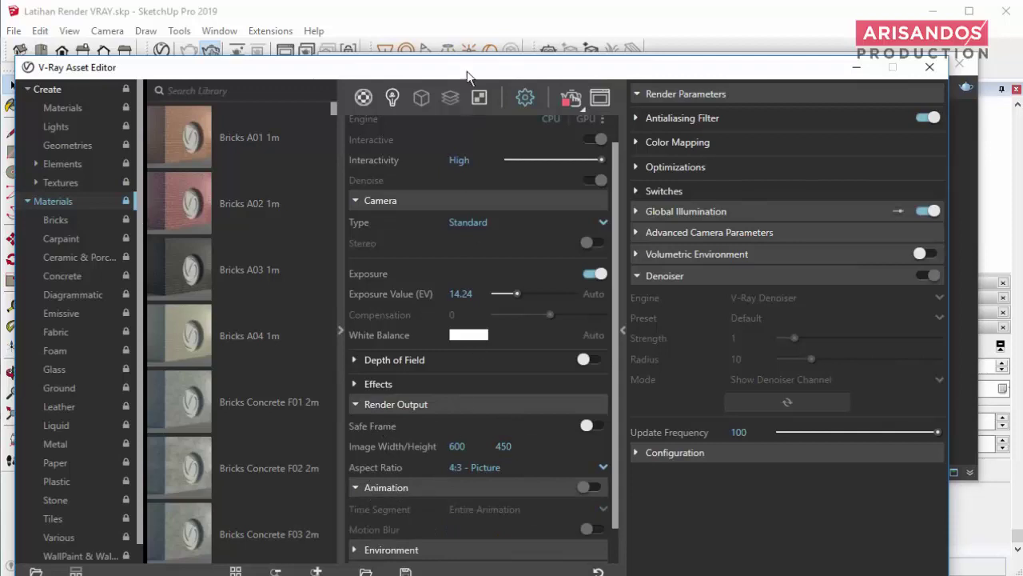
drag(466, 70, 472, 17)
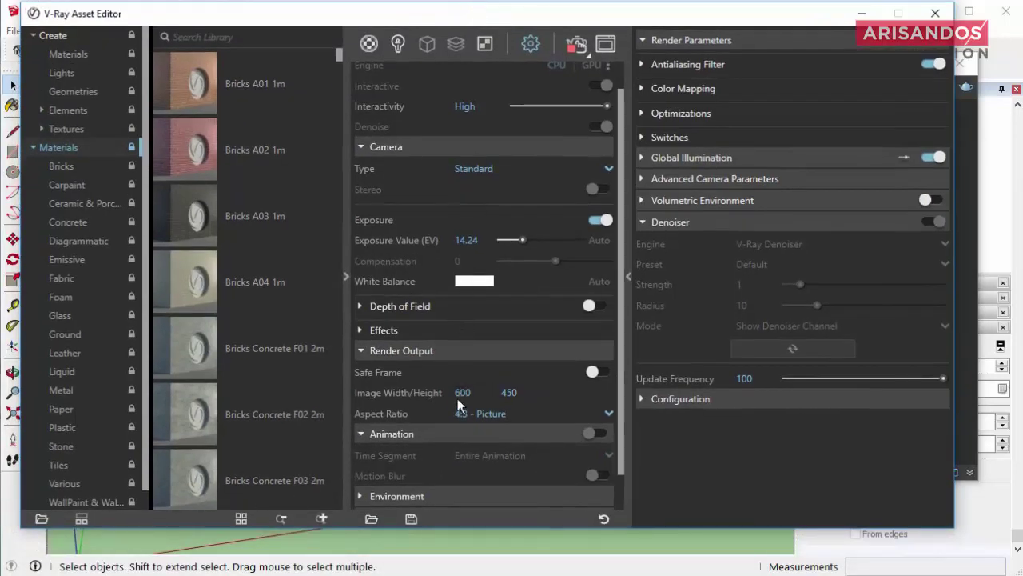
scroll(457, 398, down, 1)
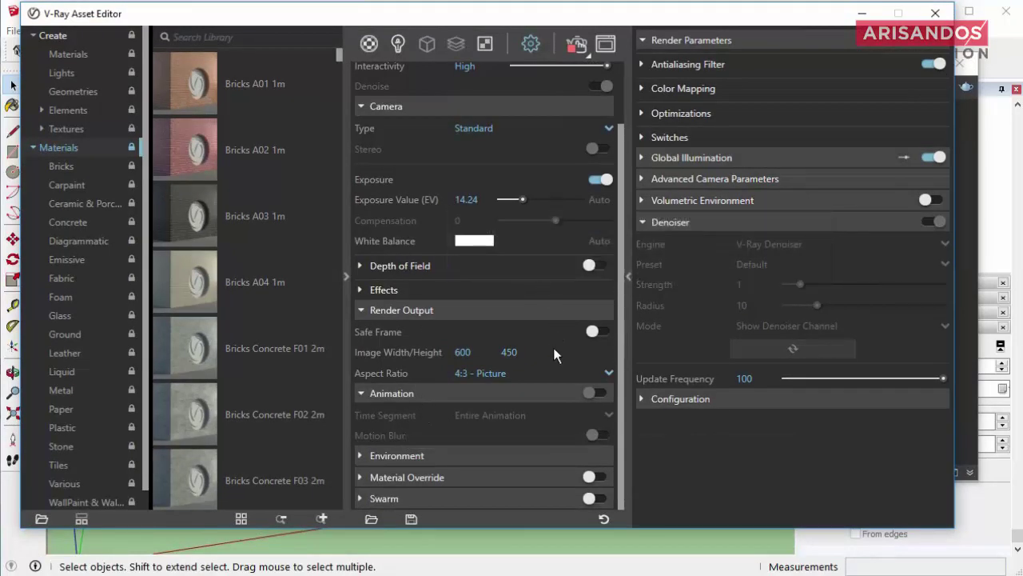
click(359, 456)
scroll(499, 398, down, 3)
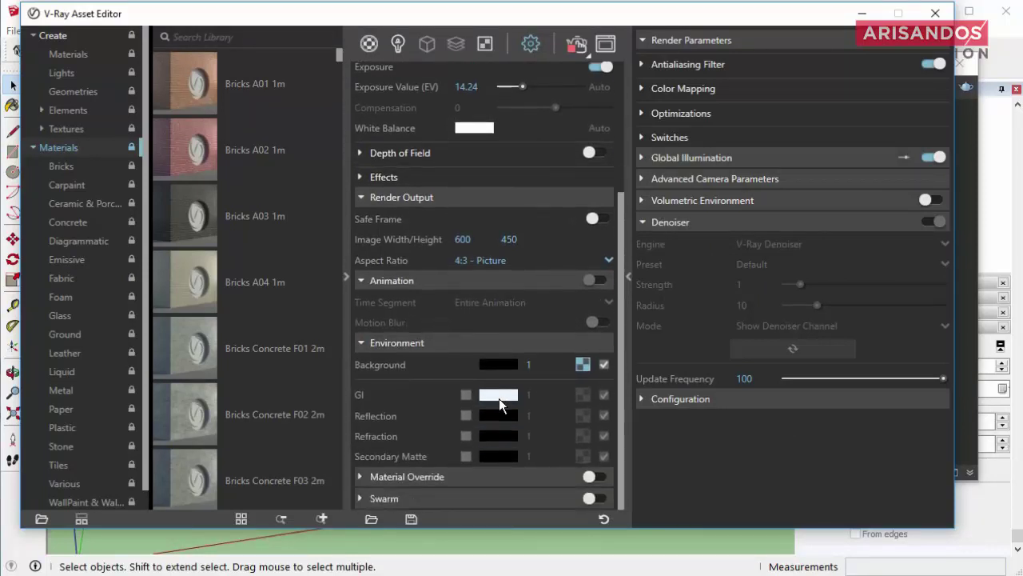
click(733, 548)
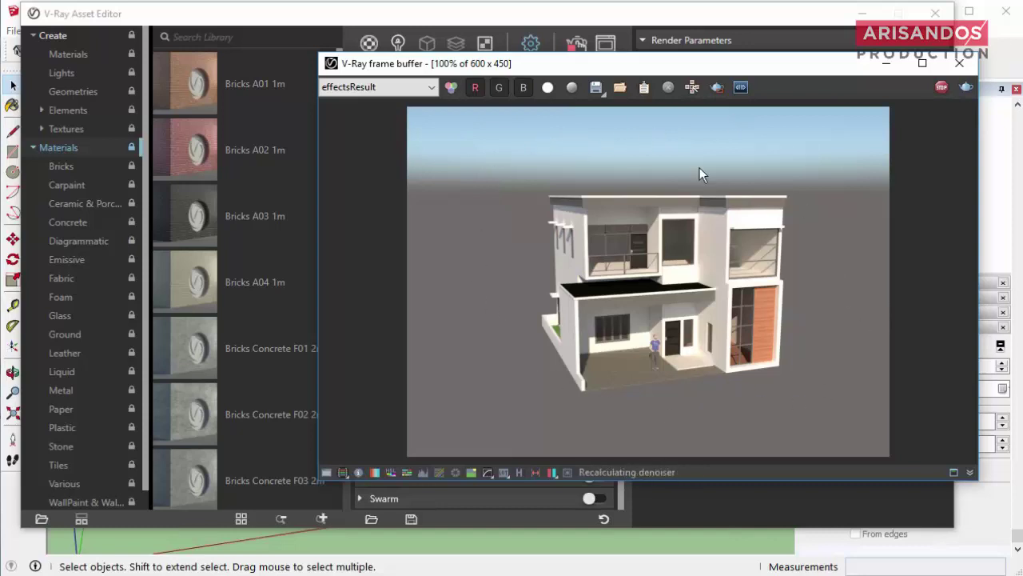
drag(492, 64, 527, 54)
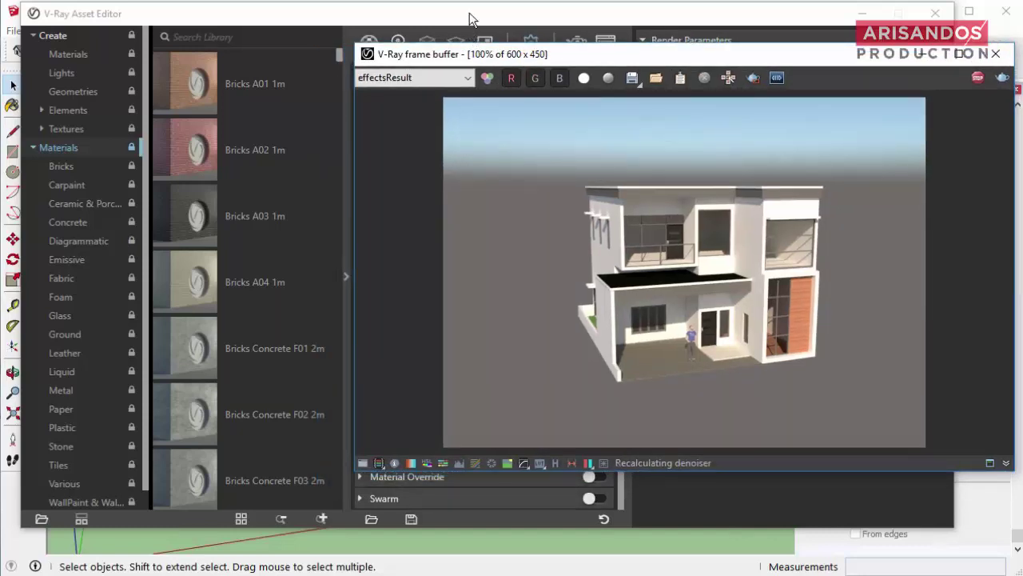
click(470, 14)
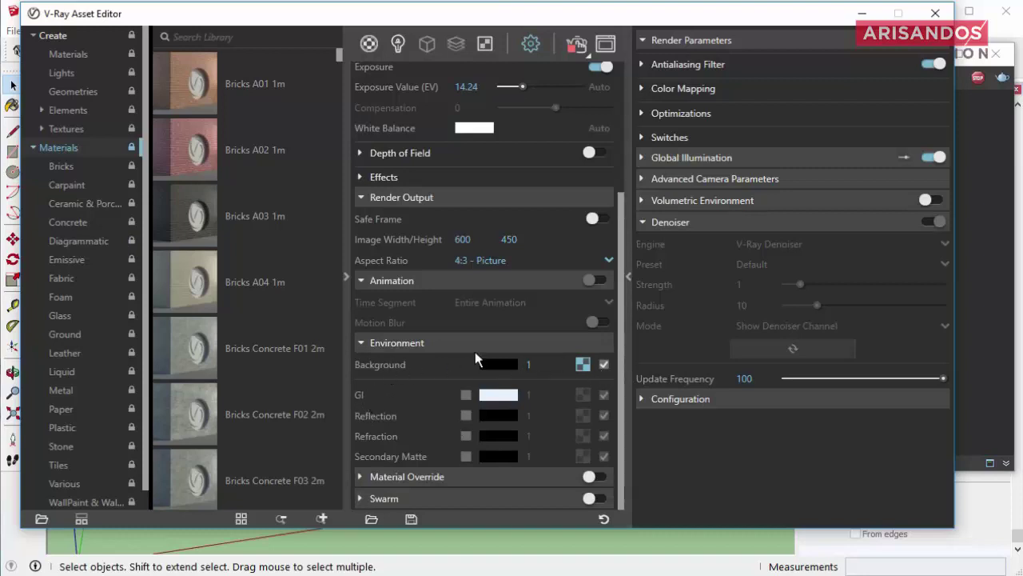
scroll(481, 432, up, 1)
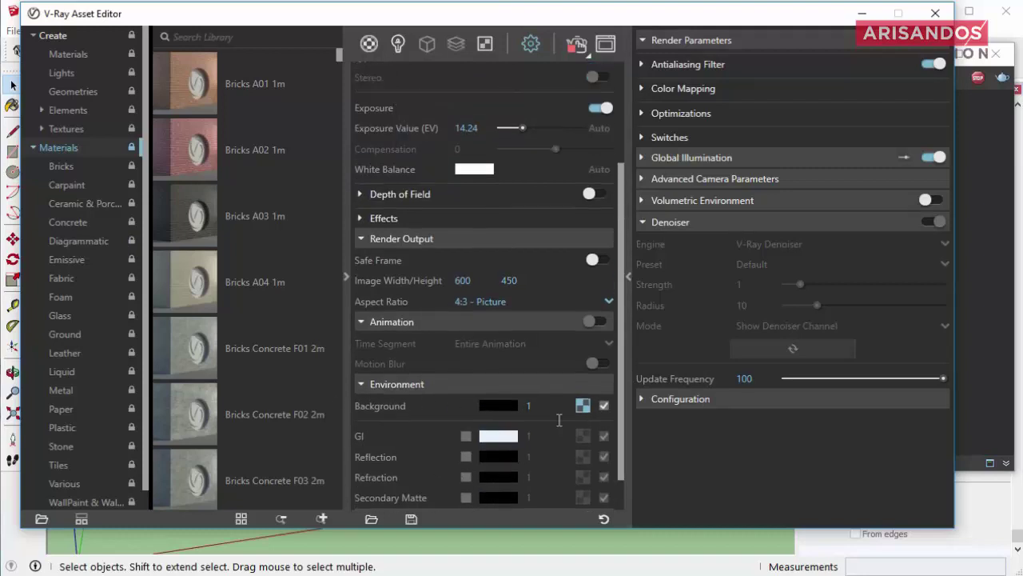
scroll(560, 336, up, 3)
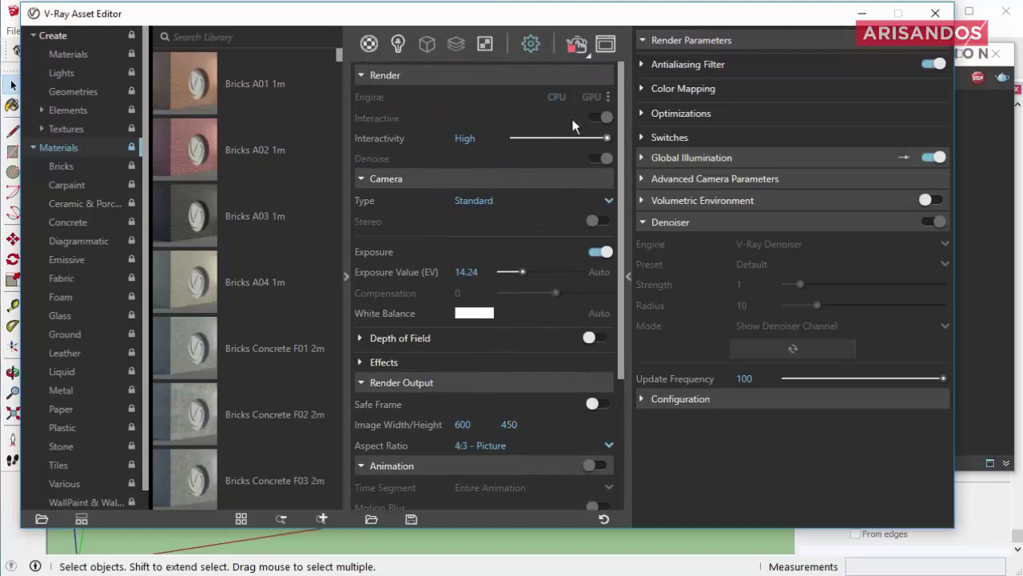
drag(717, 26, 735, 29)
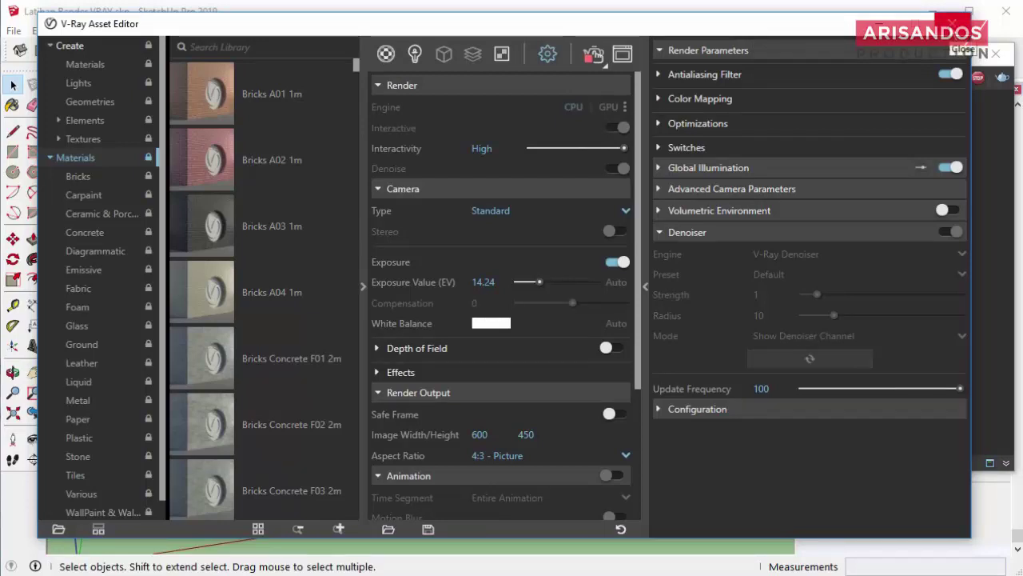
Close the V-Ray Asset Editor and shift the frame buffer showing the 600 x 450 render left.
click(958, 24)
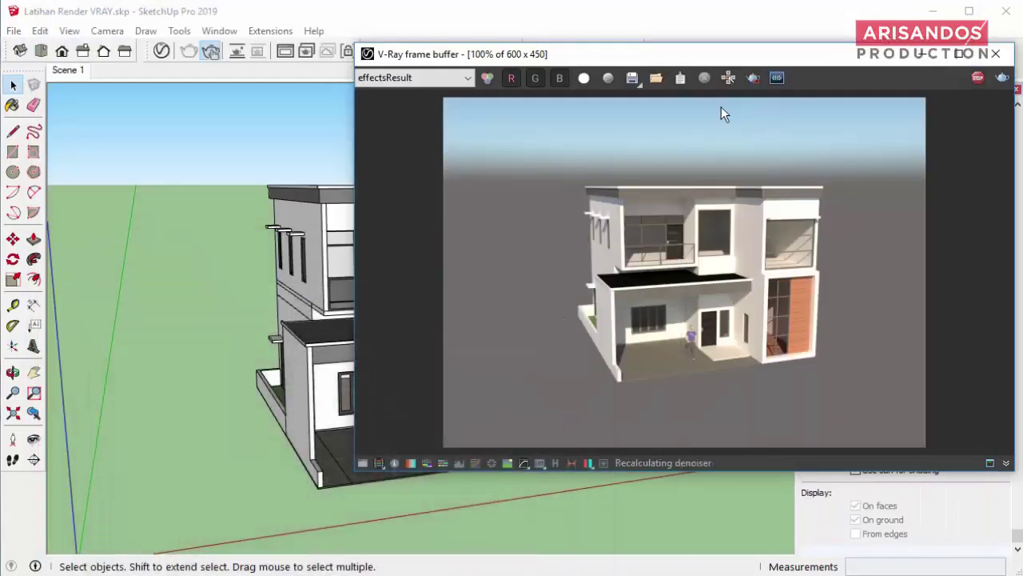
drag(668, 60, 521, 81)
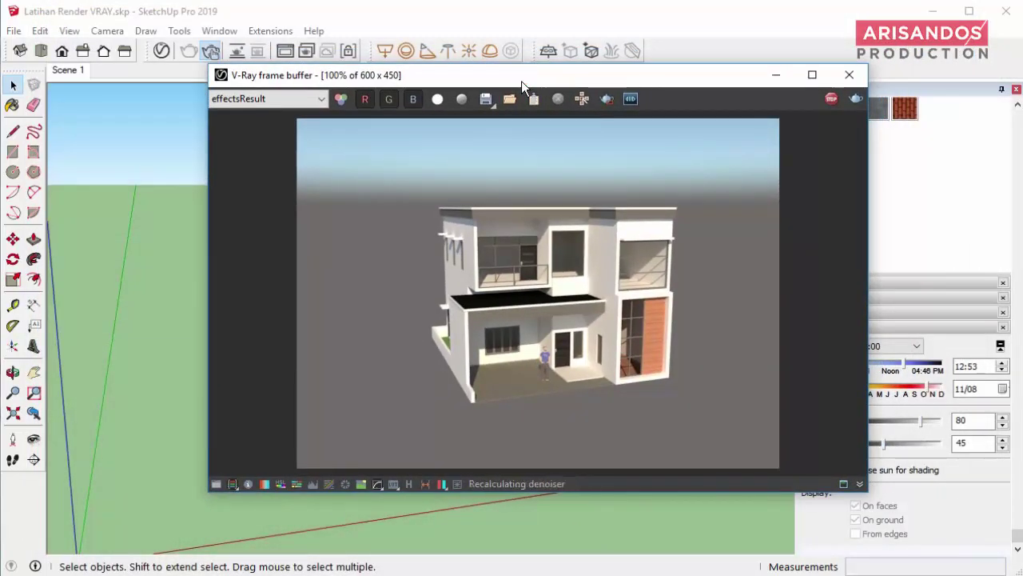